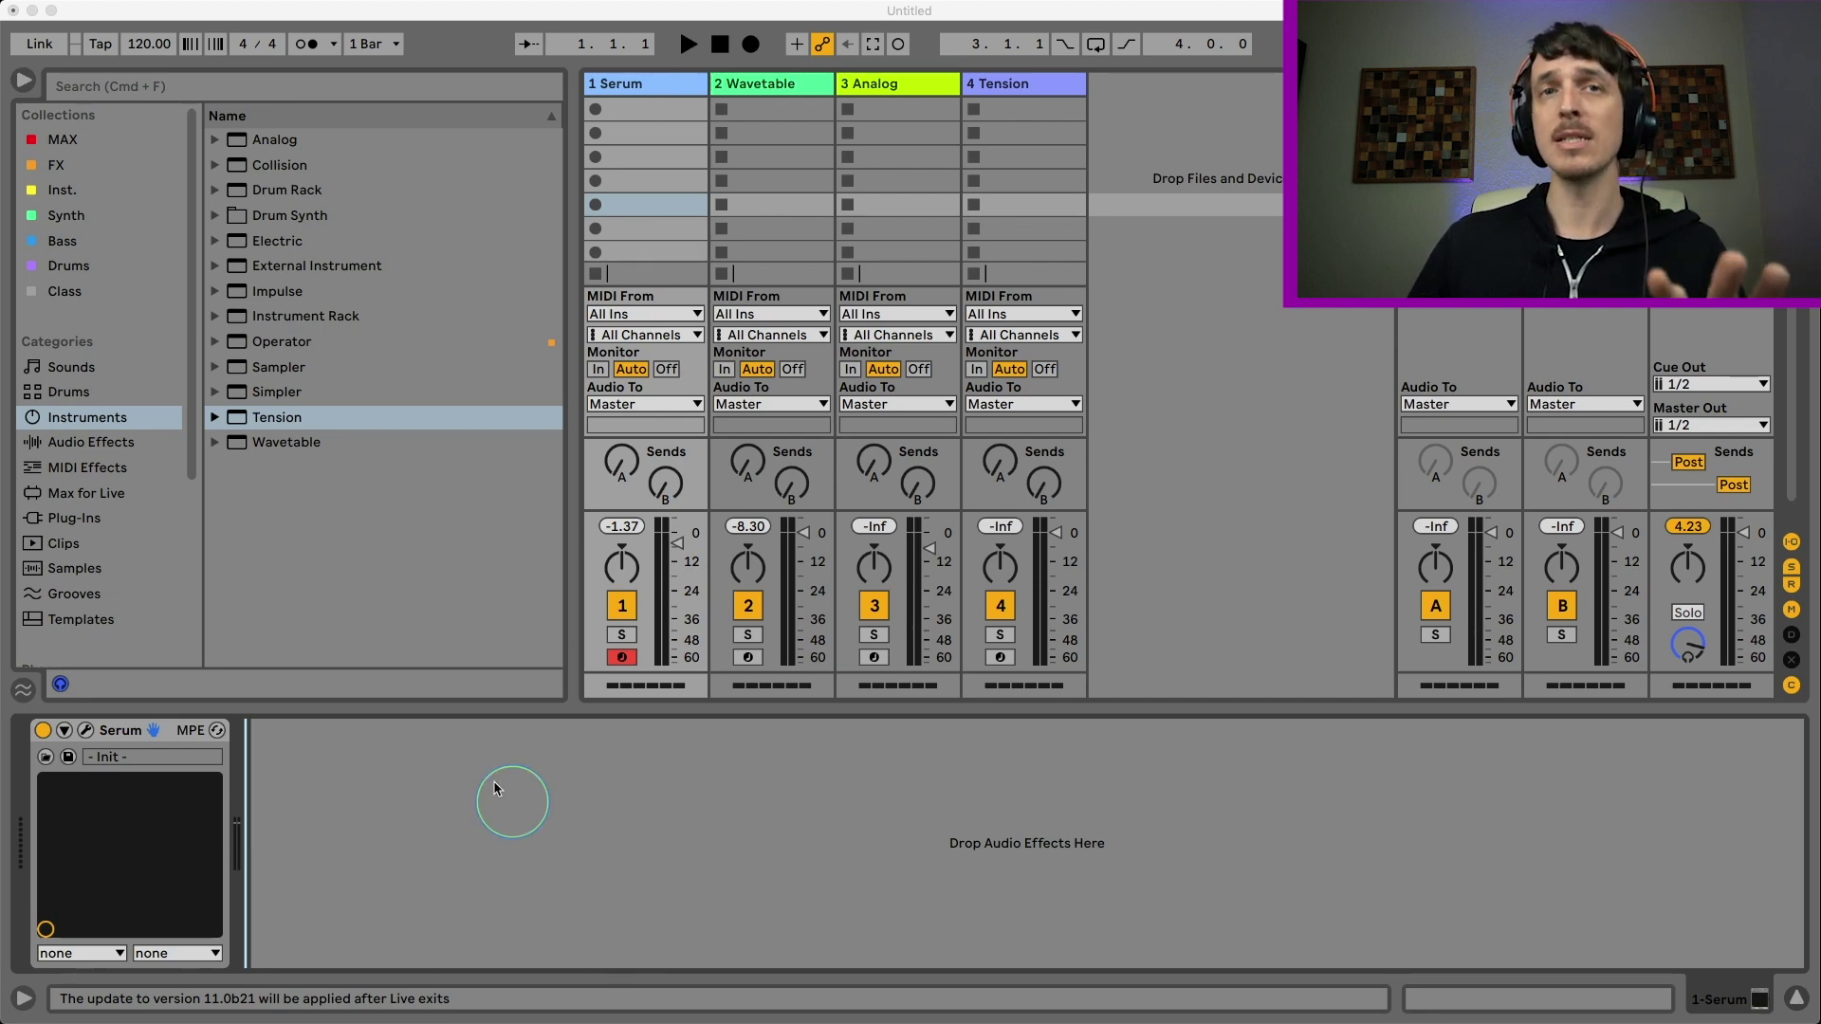
Step: Open the Serum editor and load the Vowel > Allophones wavetable into oscillator A
{"action": "left_click", "coordinate": [110, 735]}
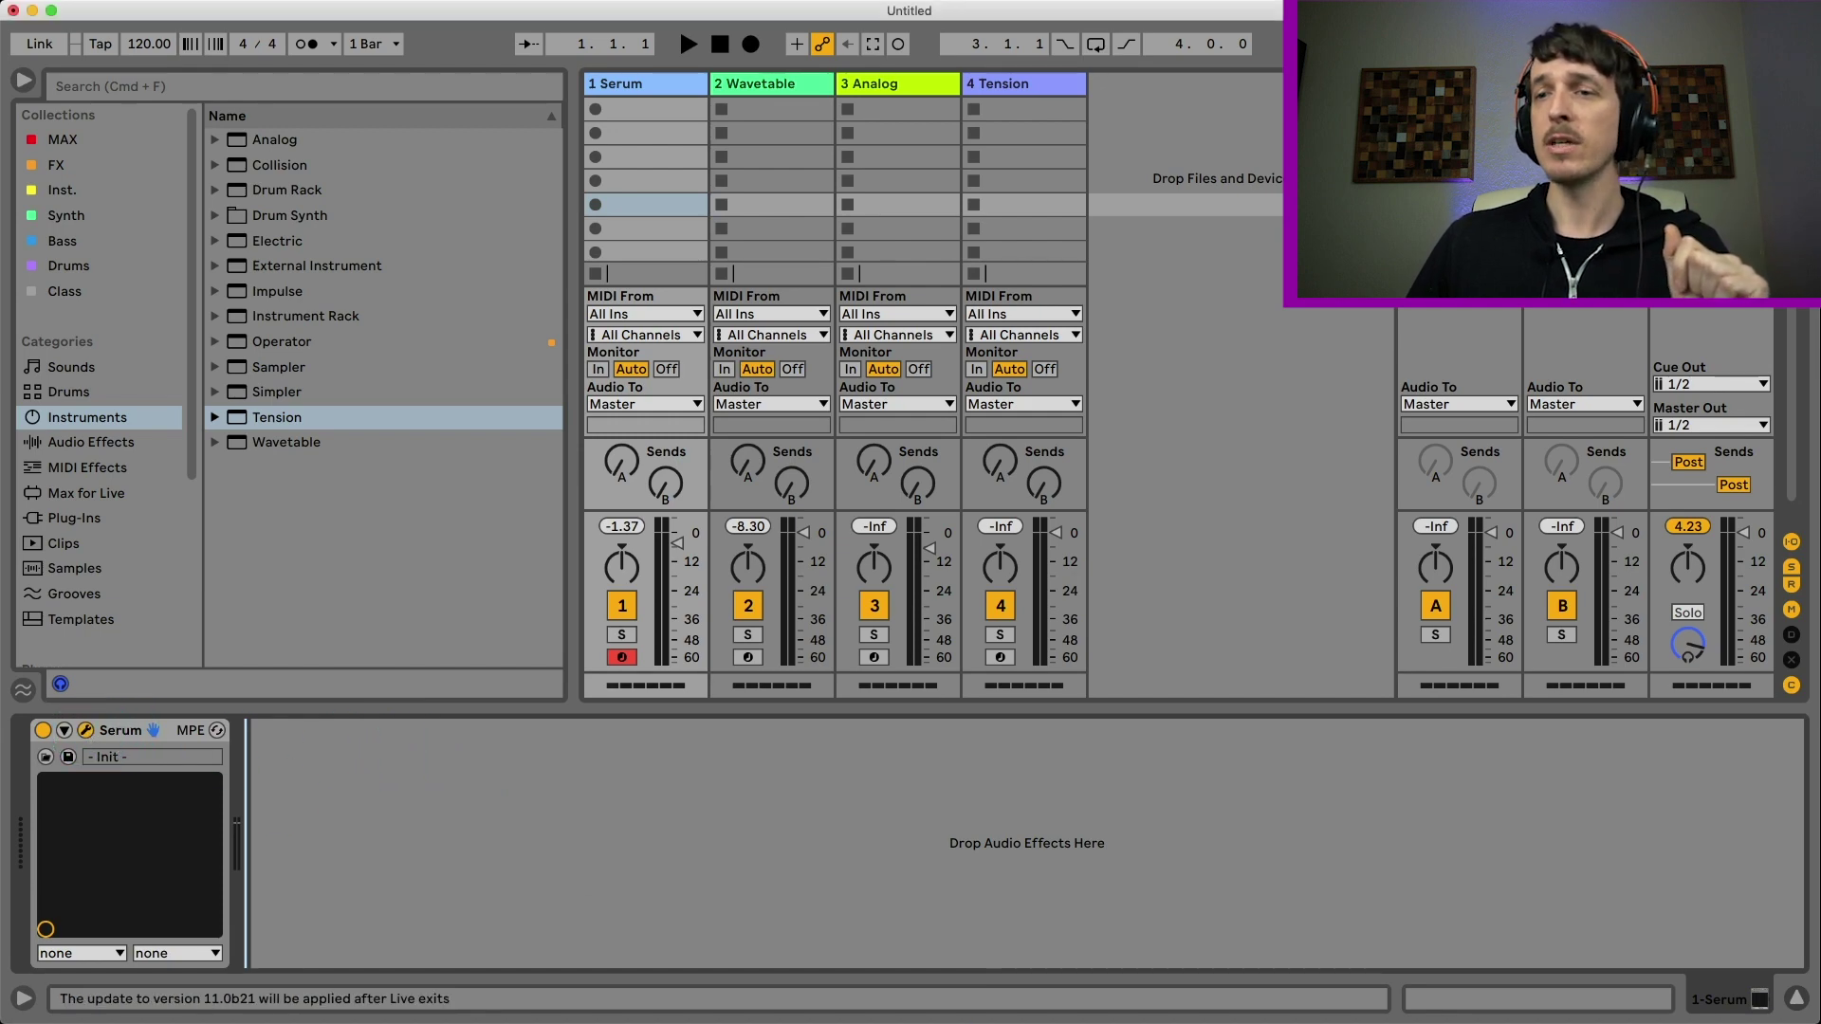
{"action": "left_click", "coordinate": [85, 730]}
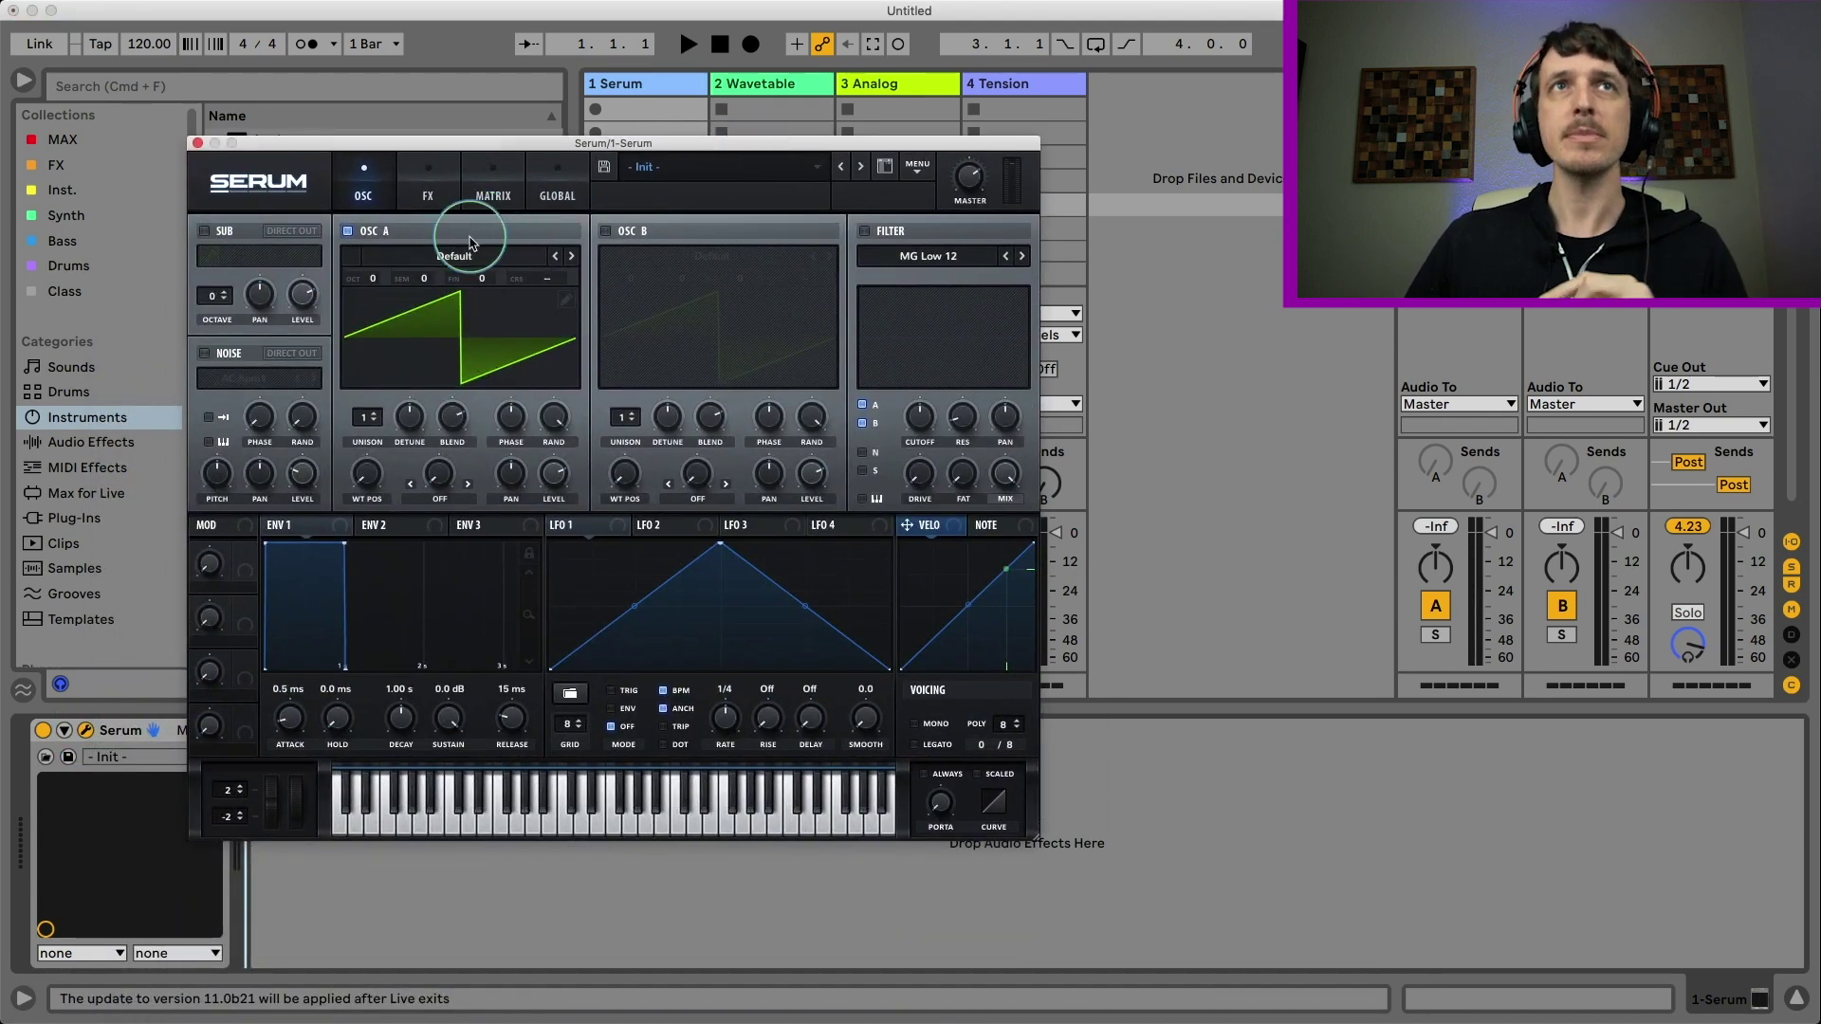
{"action": "left_click", "coordinate": [474, 262]}
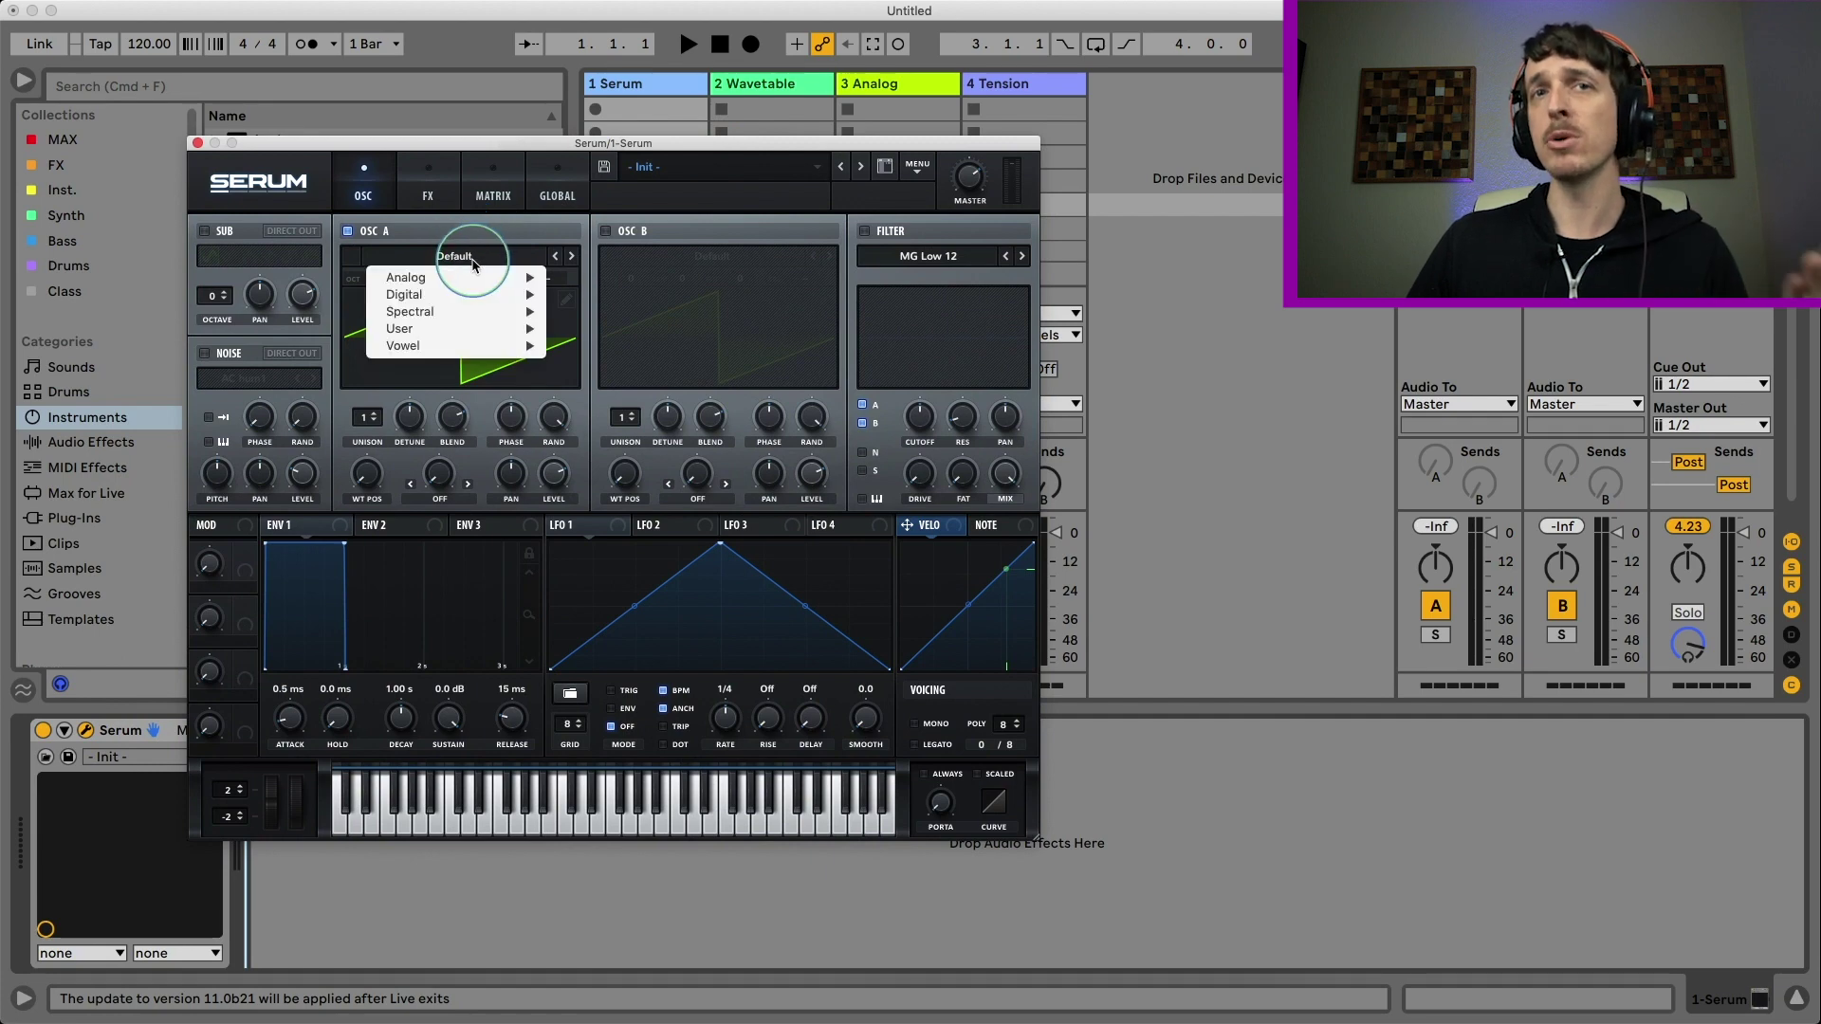
{"action": "mouse_move", "coordinate": [438, 347]}
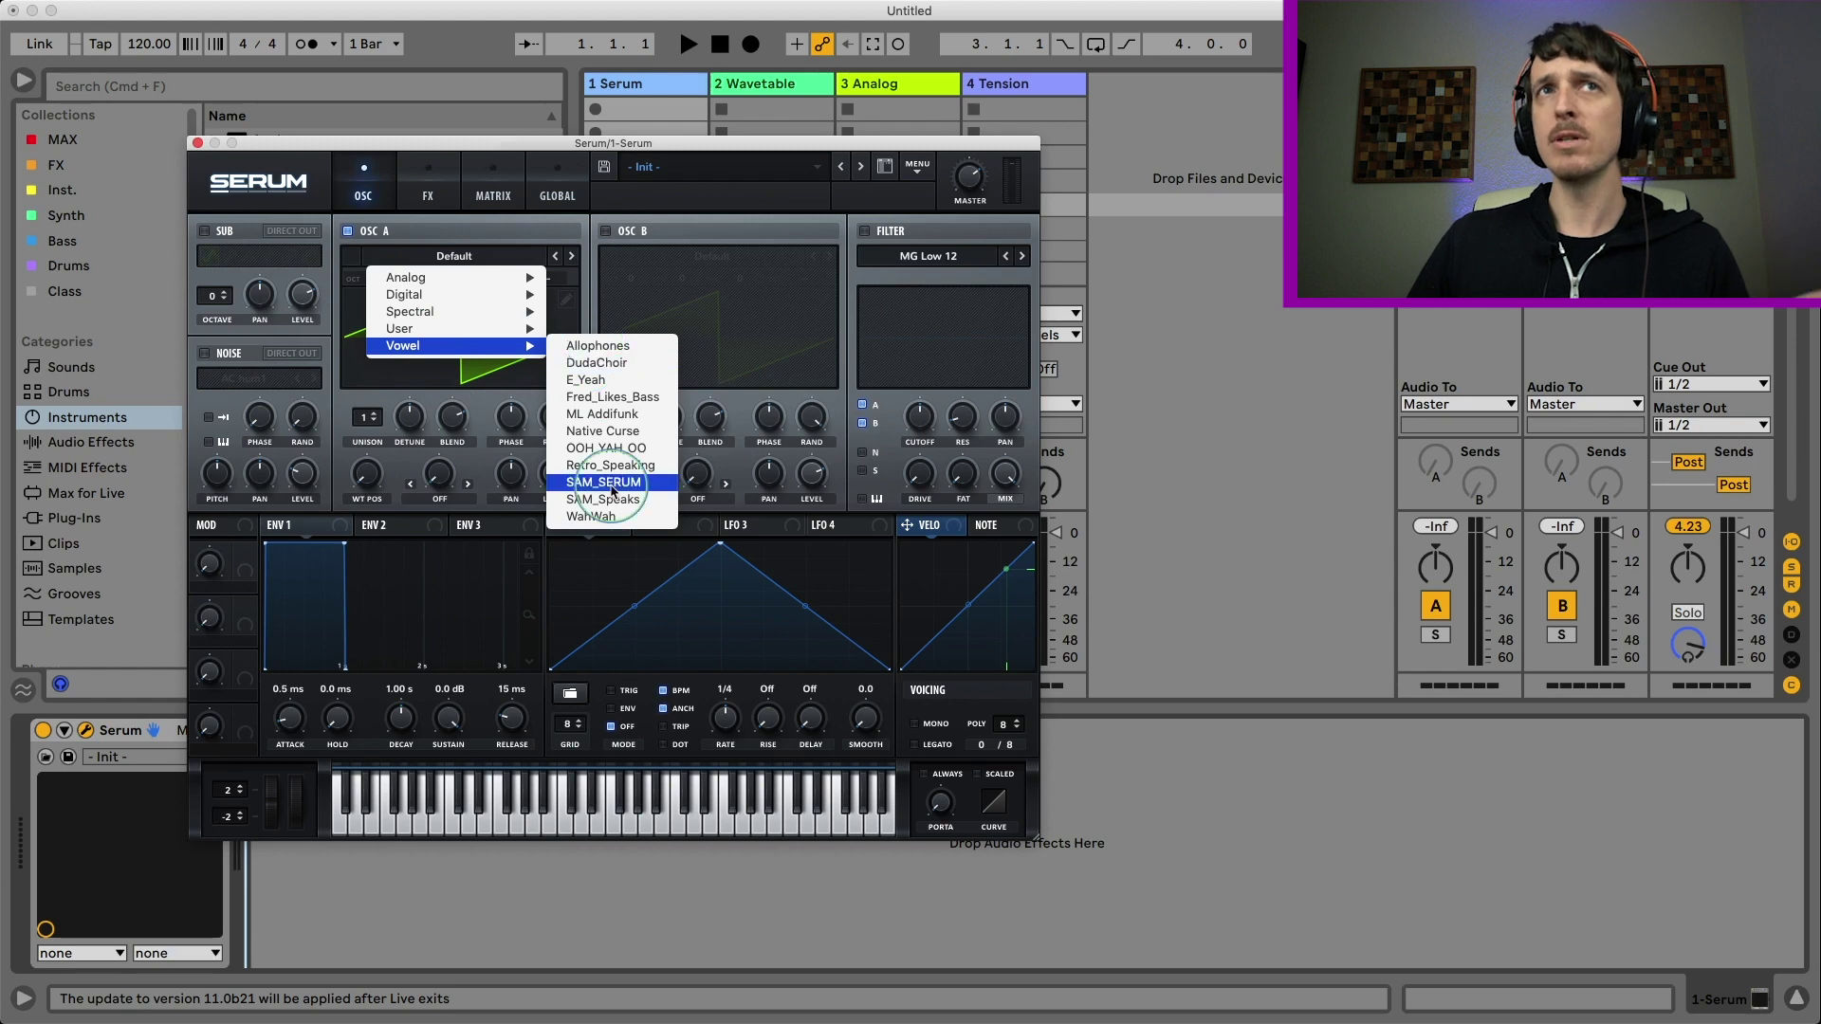
{"action": "left_click", "coordinate": [597, 345]}
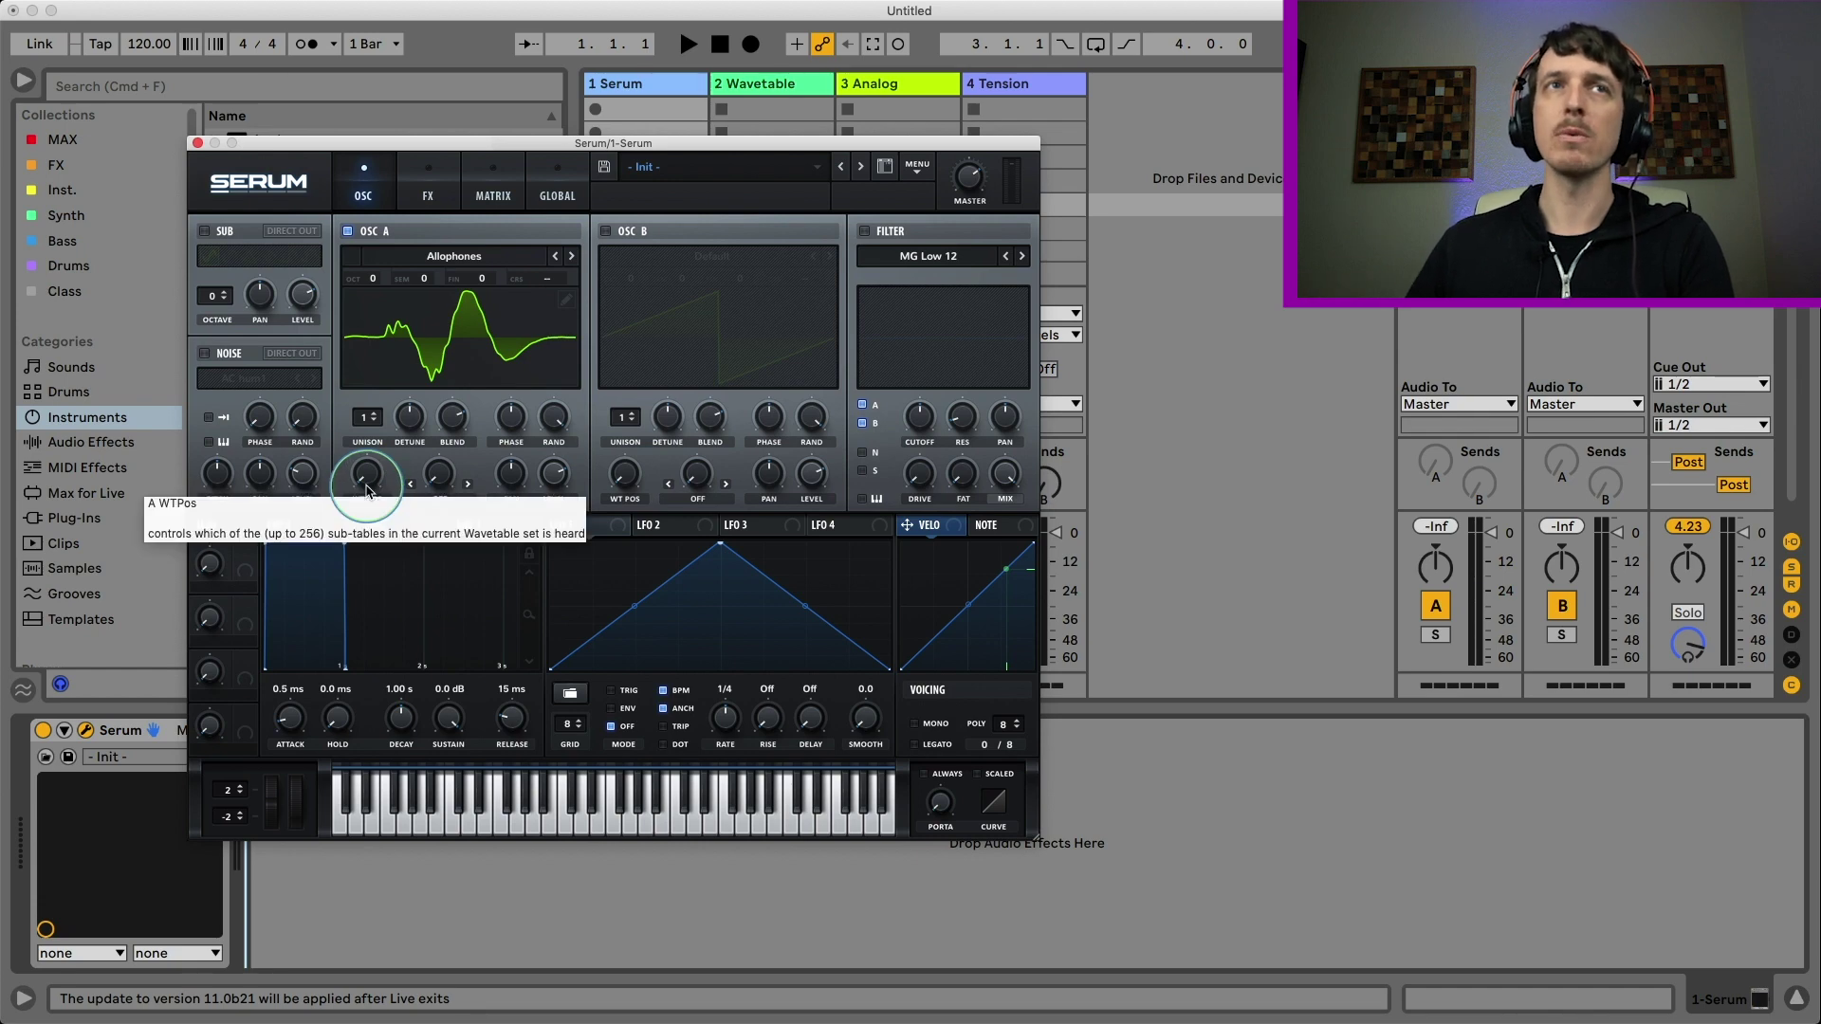
Step: Sweep oscillator A's wavetable position up to maximum, then bring it back down slightly
{"action": "left_click_drag", "start_coordinate": [368, 490], "coordinate": [355, 347]}
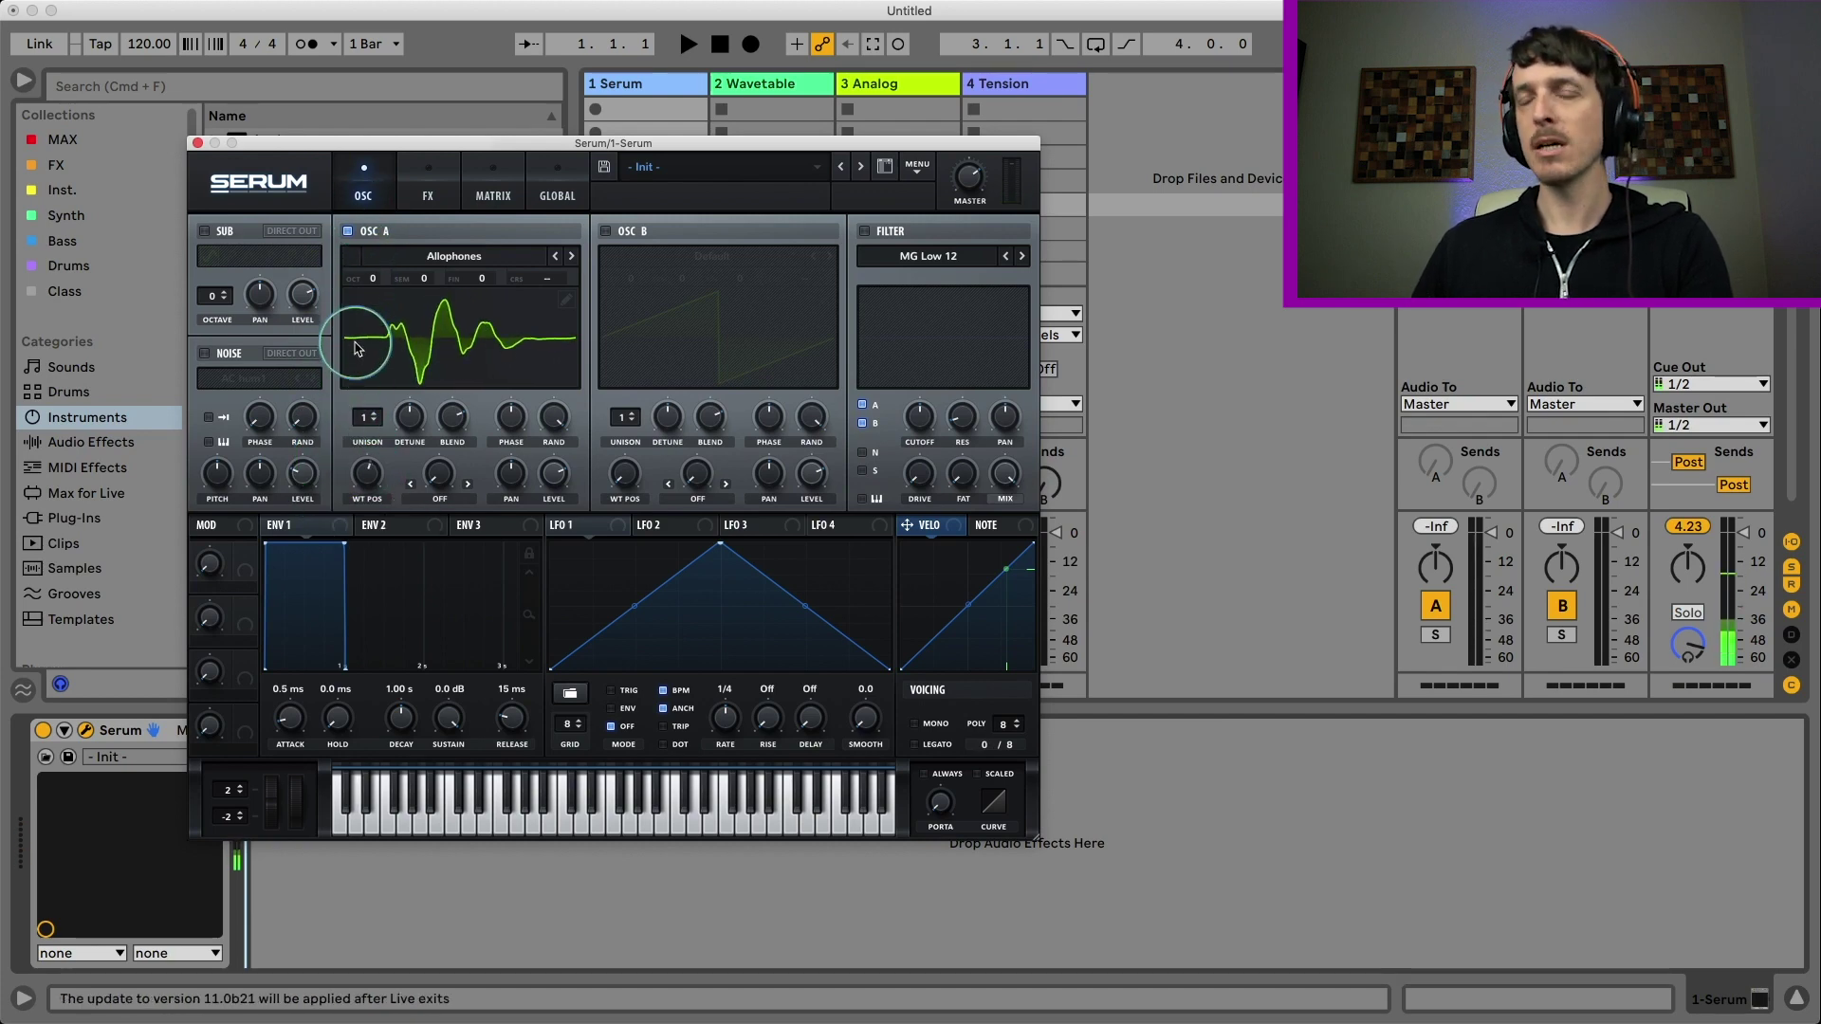
{"action": "mouse_move", "coordinate": [364, 479]}
{"action": "left_mouse_down"}
{"action": "mouse_move", "coordinate": [359, 341]}
{"action": "mouse_move", "coordinate": [365, 490]}
{"action": "left_mouse_up"}
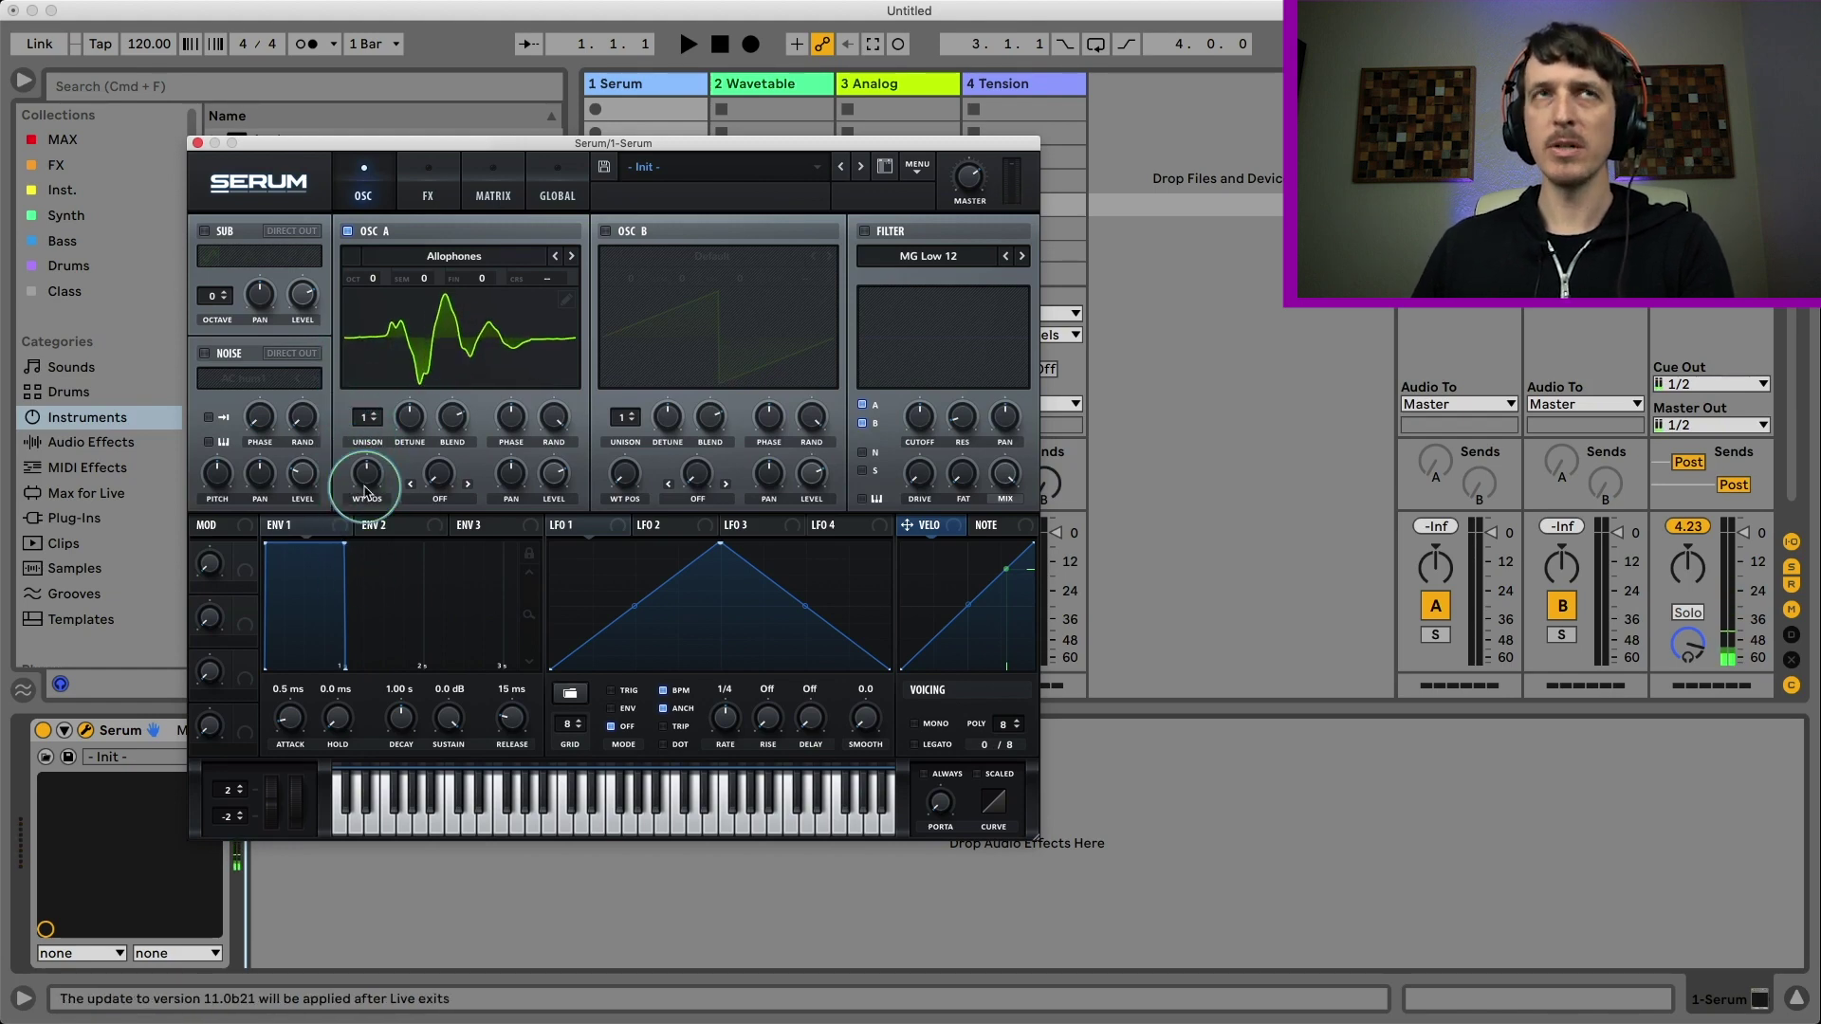
{"action": "left_click", "coordinate": [454, 258]}
{"action": "mouse_move", "coordinate": [445, 346]}
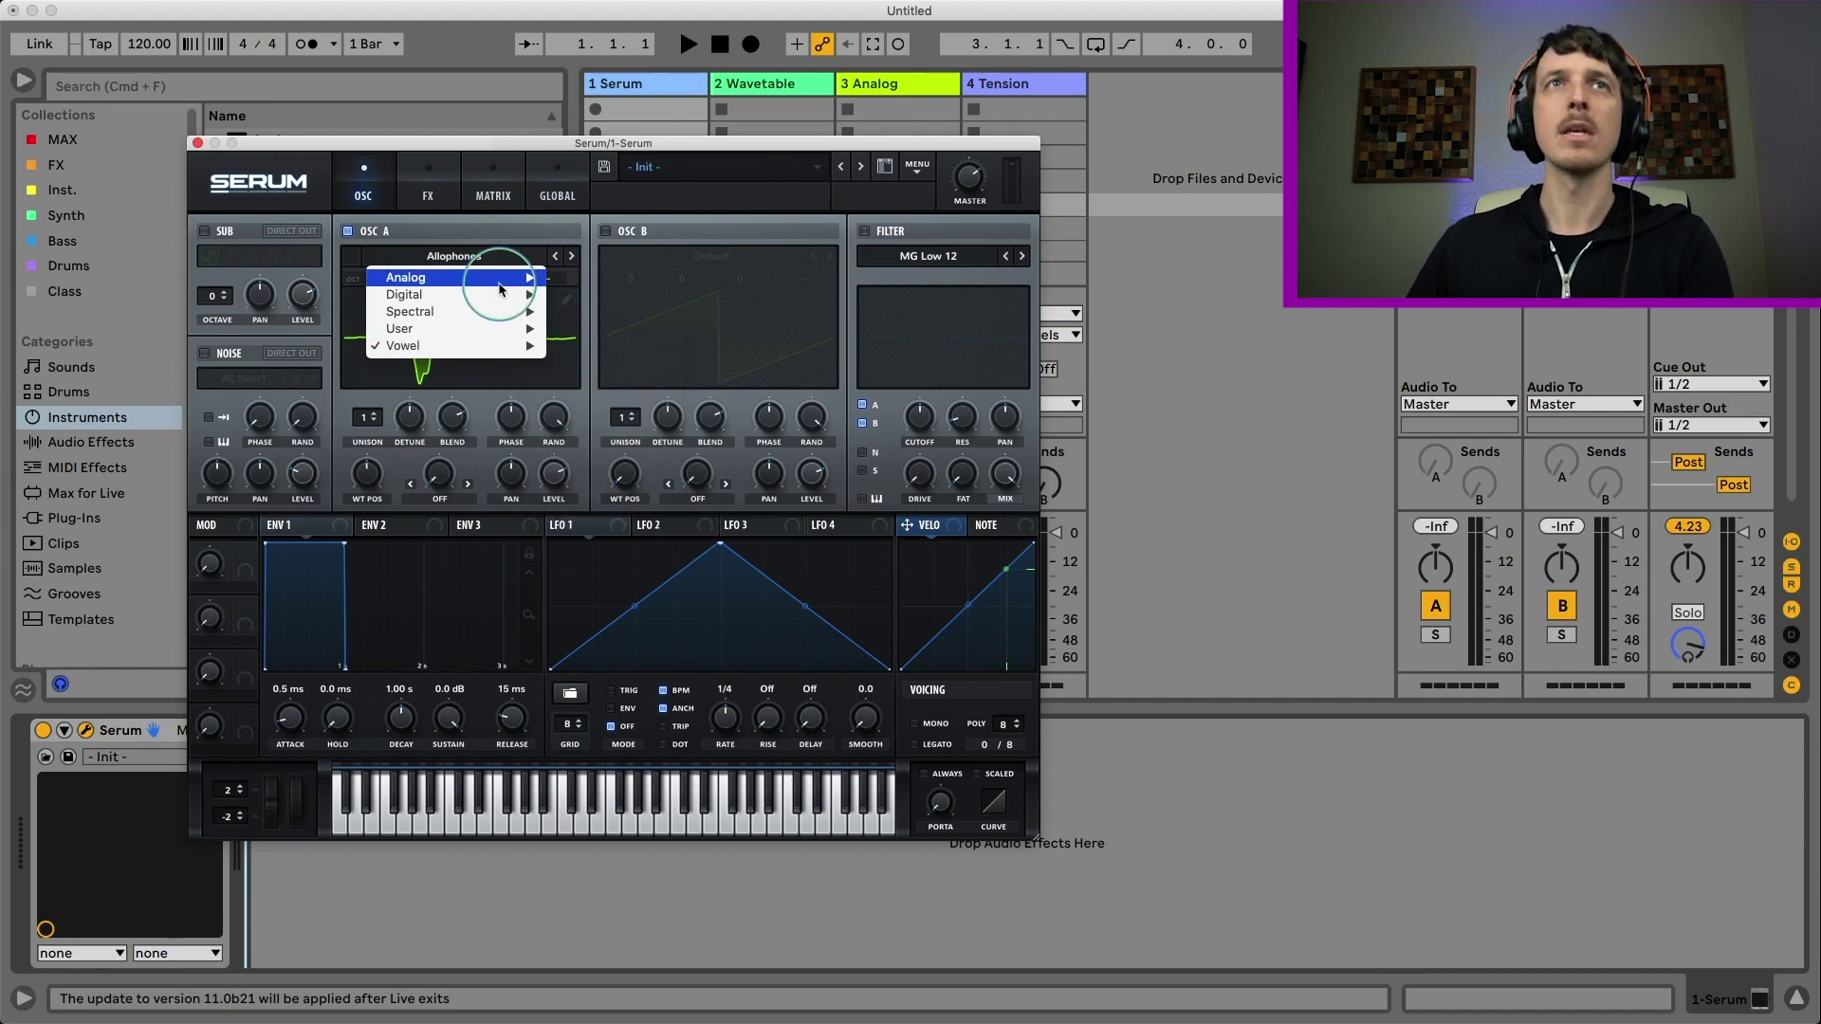
Step: Load the Analog > Basic Shapes wavetable on oscillator A and set its position to 2
{"action": "mouse_move", "coordinate": [501, 278]}
{"action": "left_click", "coordinate": [607, 363]}
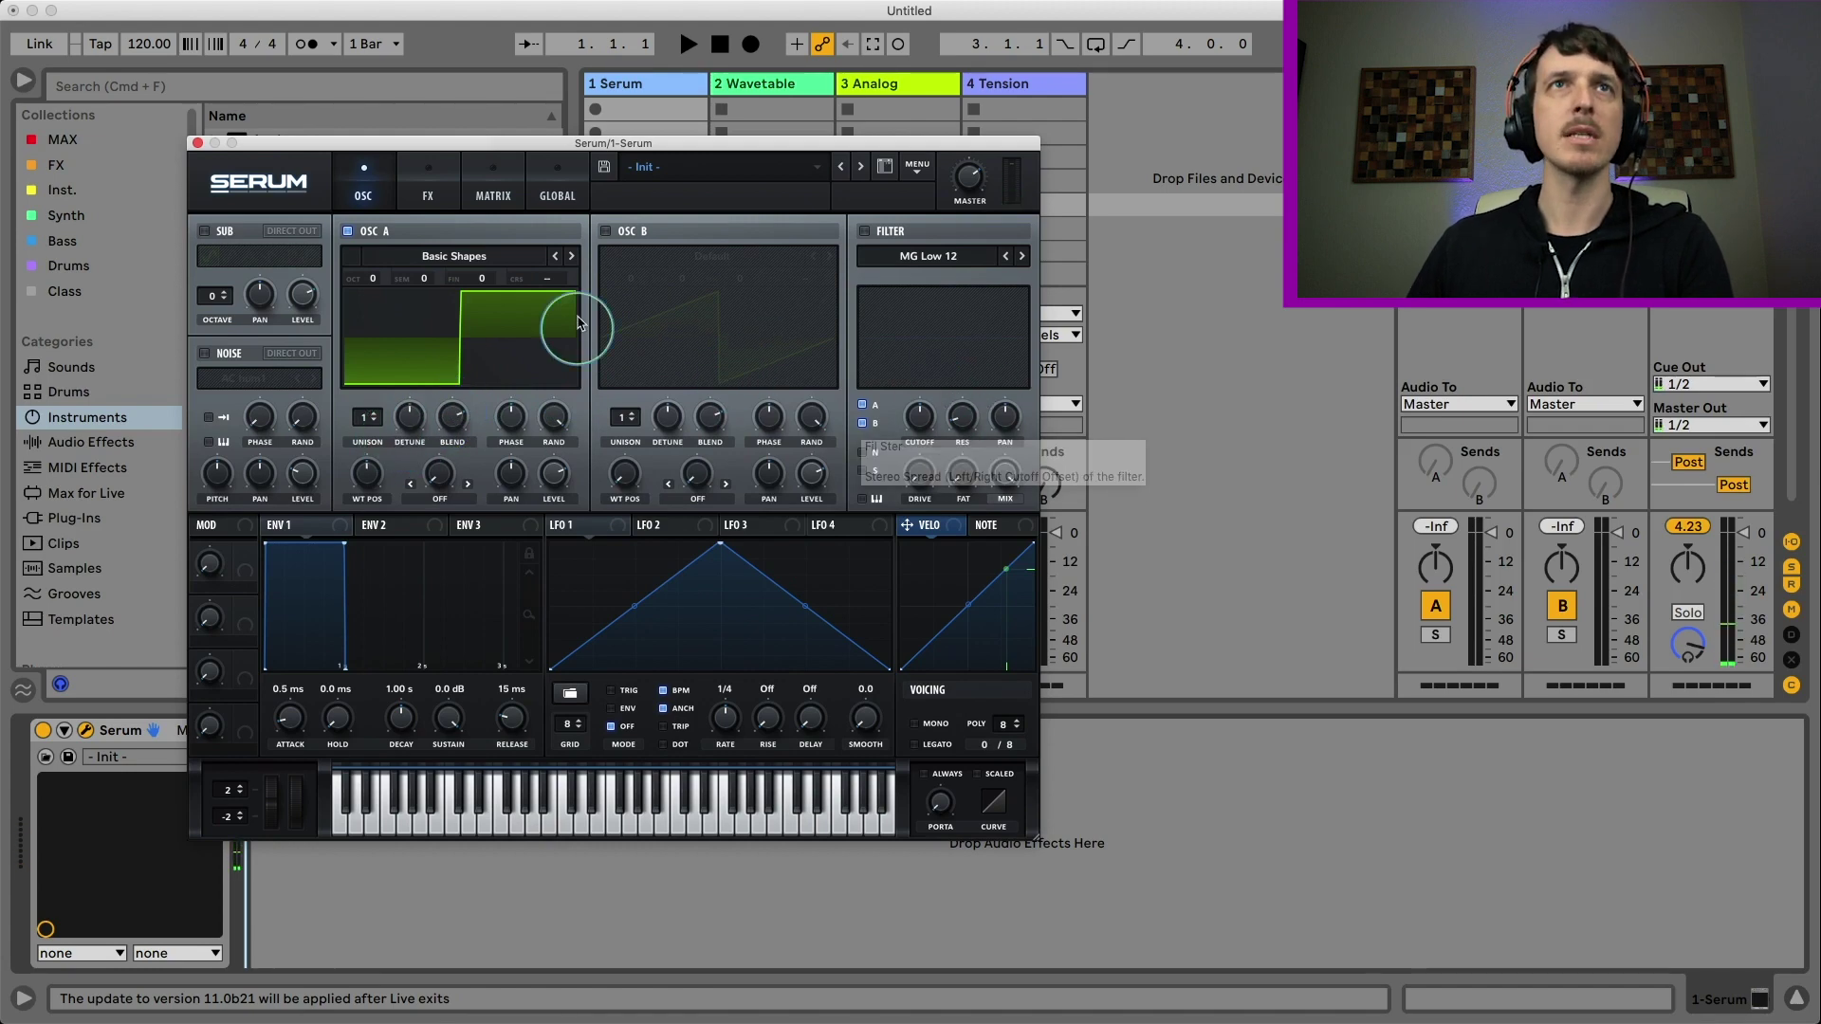
{"action": "left_click", "coordinate": [569, 267]}
{"action": "left_click_drag", "start_coordinate": [451, 376], "coordinate": [369, 544]}
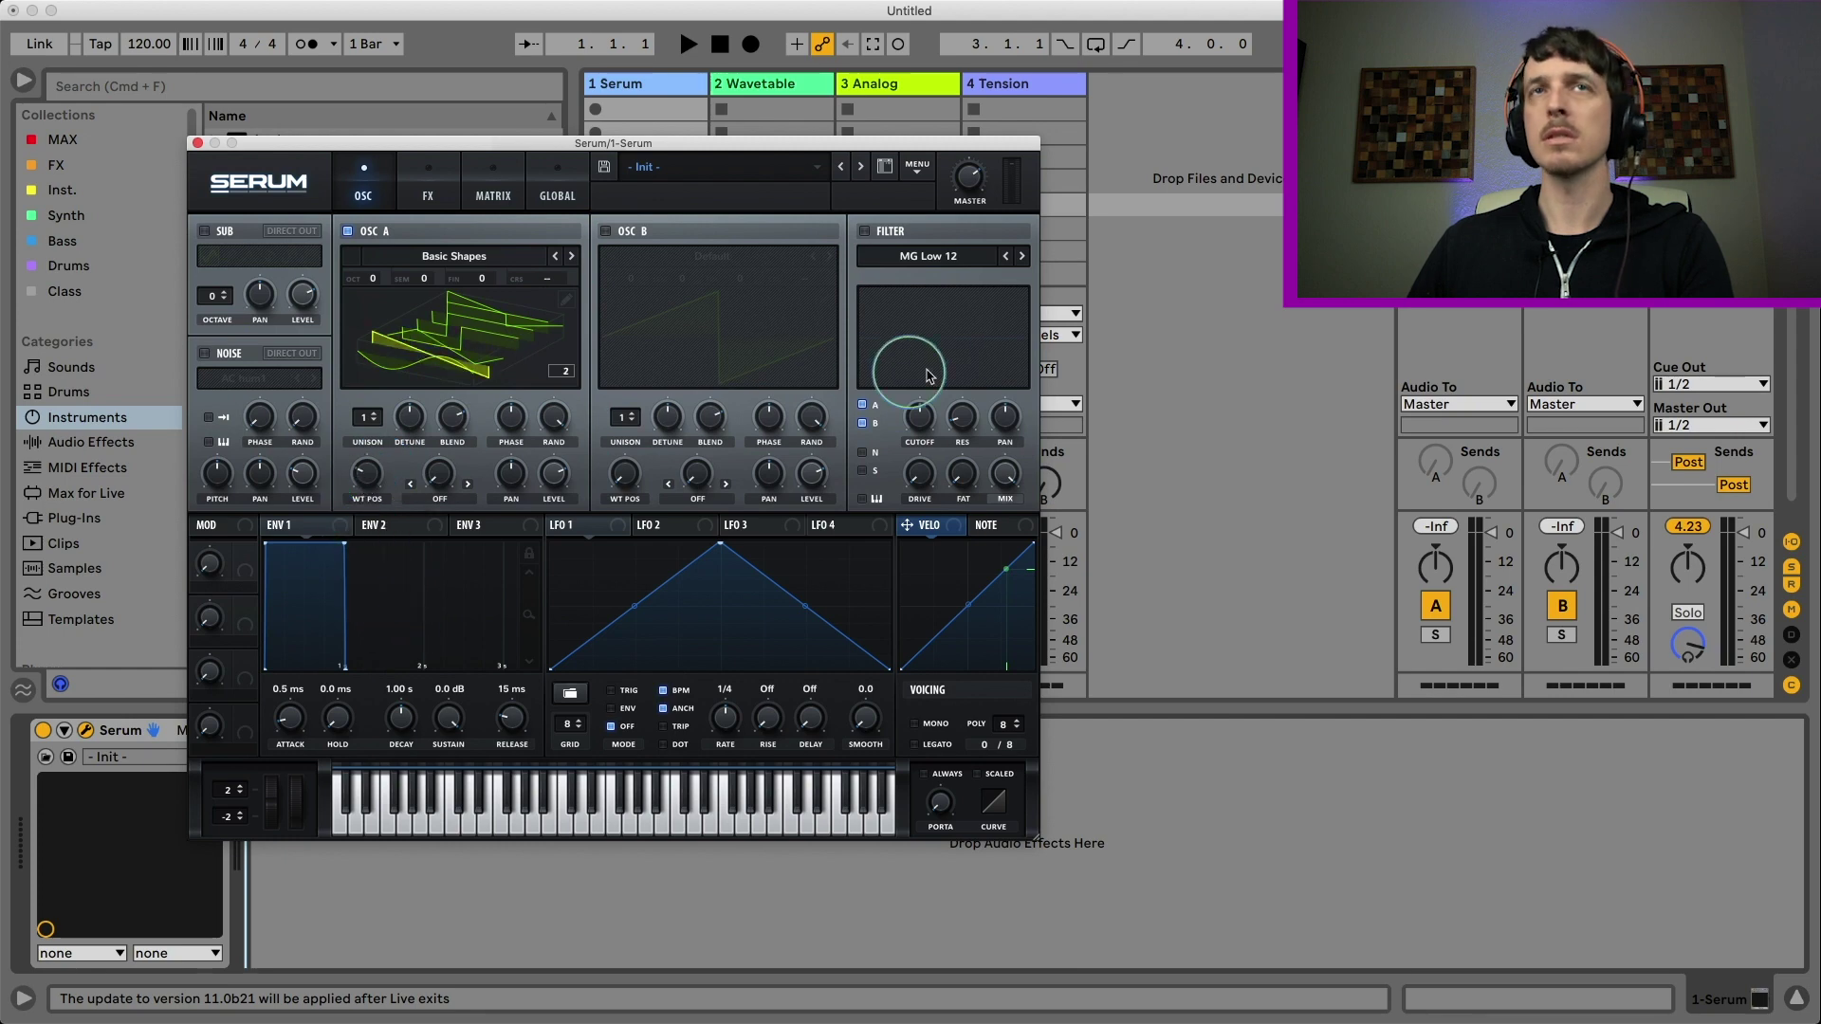
Step: Enable Serum's filter as Misc > Formant-I, then switch to Formant-II and lower the cutoff
{"action": "left_click", "coordinate": [890, 234]}
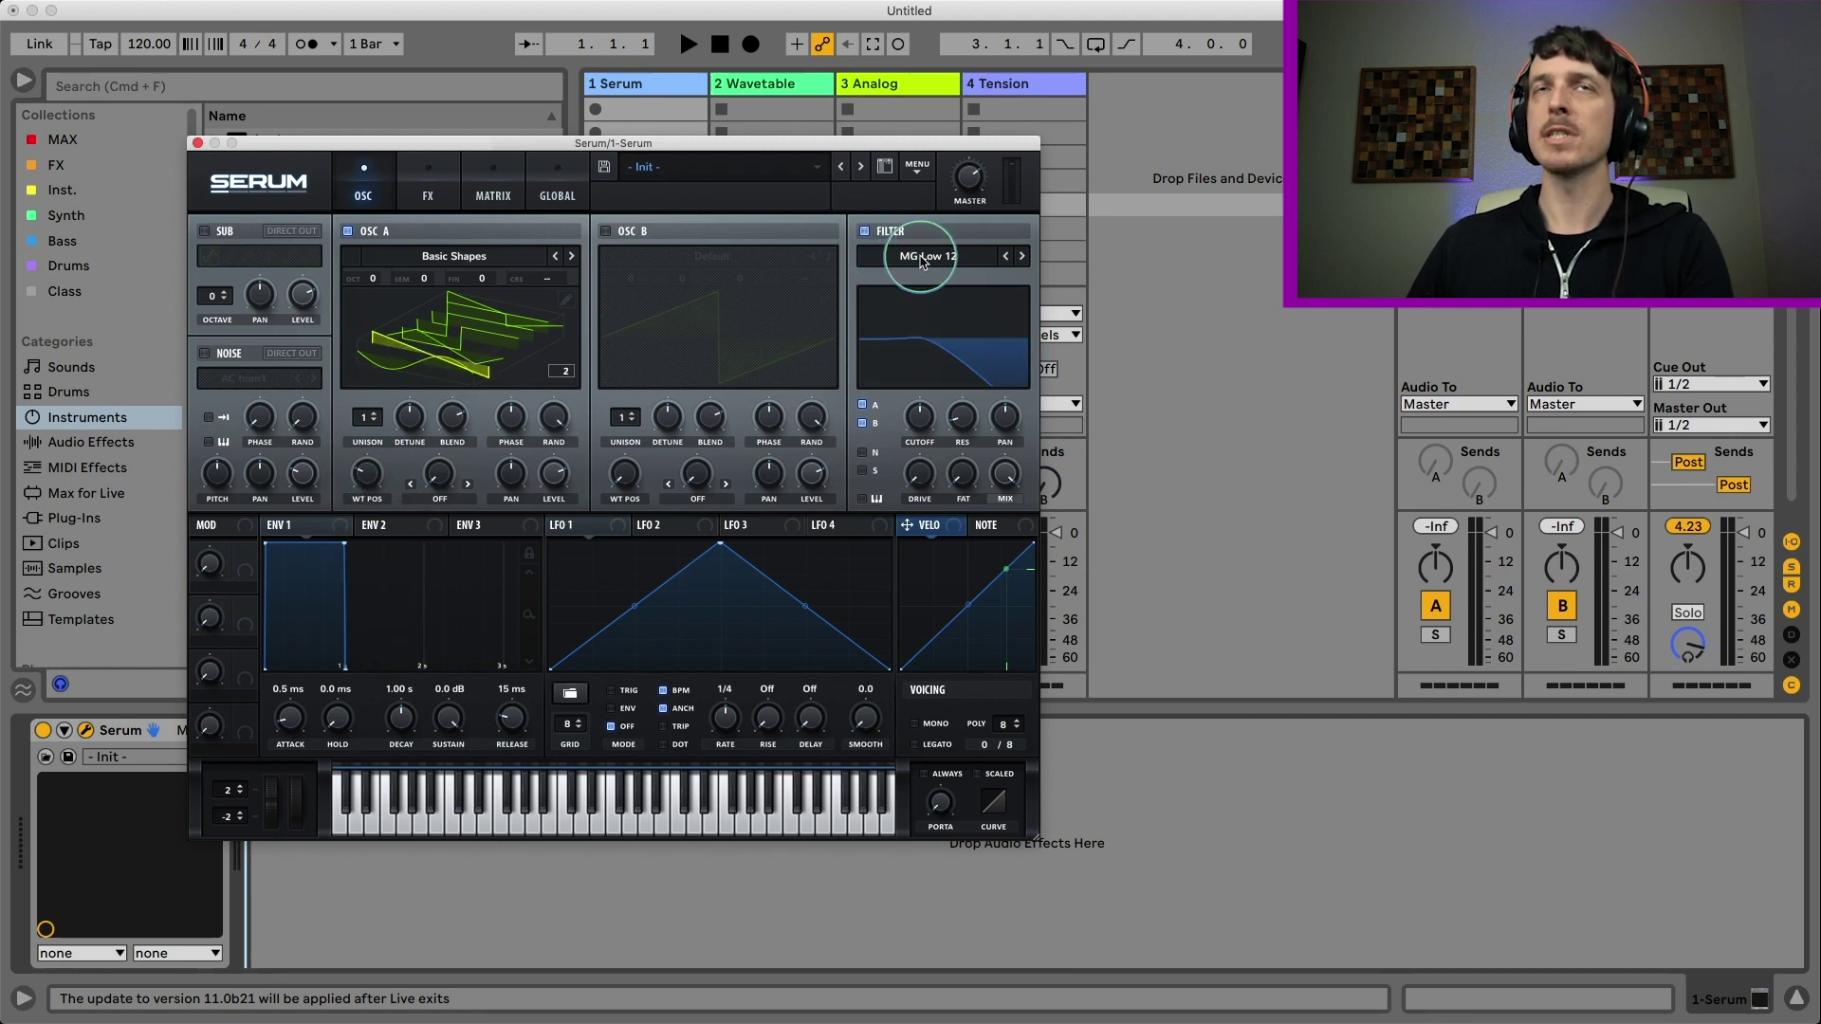
{"action": "left_click", "coordinate": [912, 256]}
{"action": "left_click", "coordinate": [948, 332]}
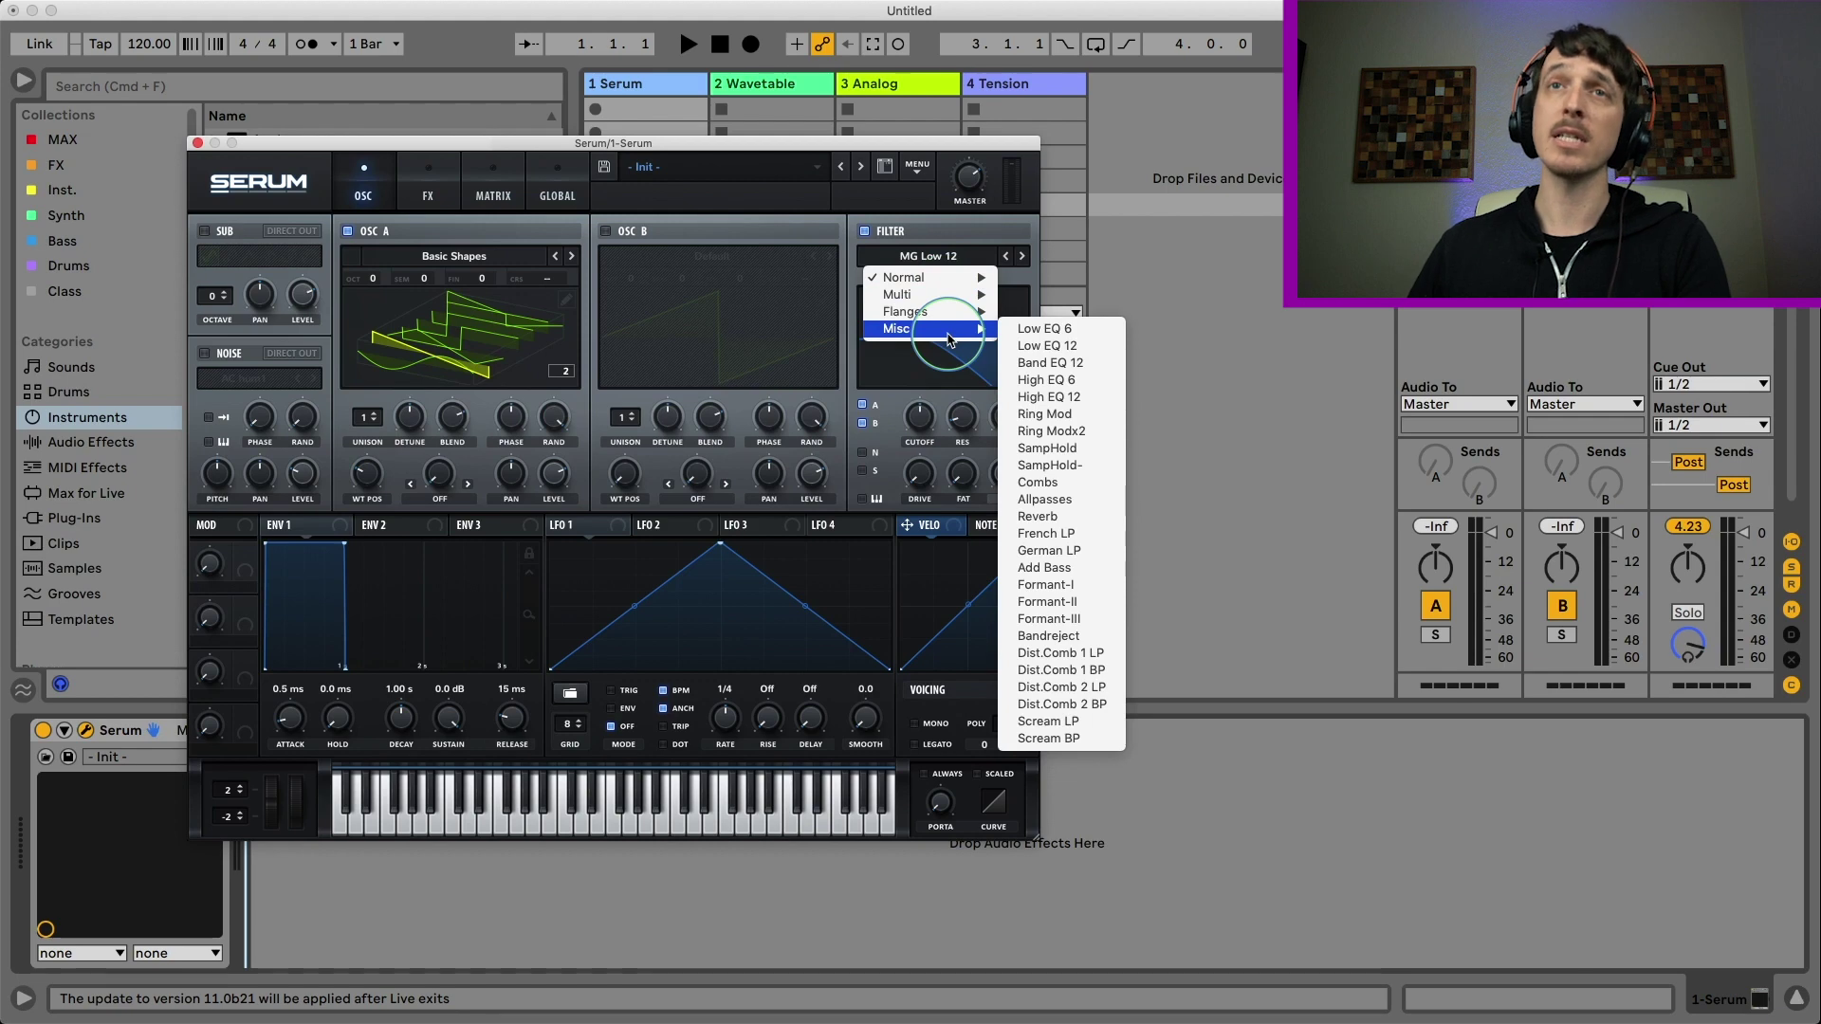
{"action": "left_click", "coordinate": [1086, 583]}
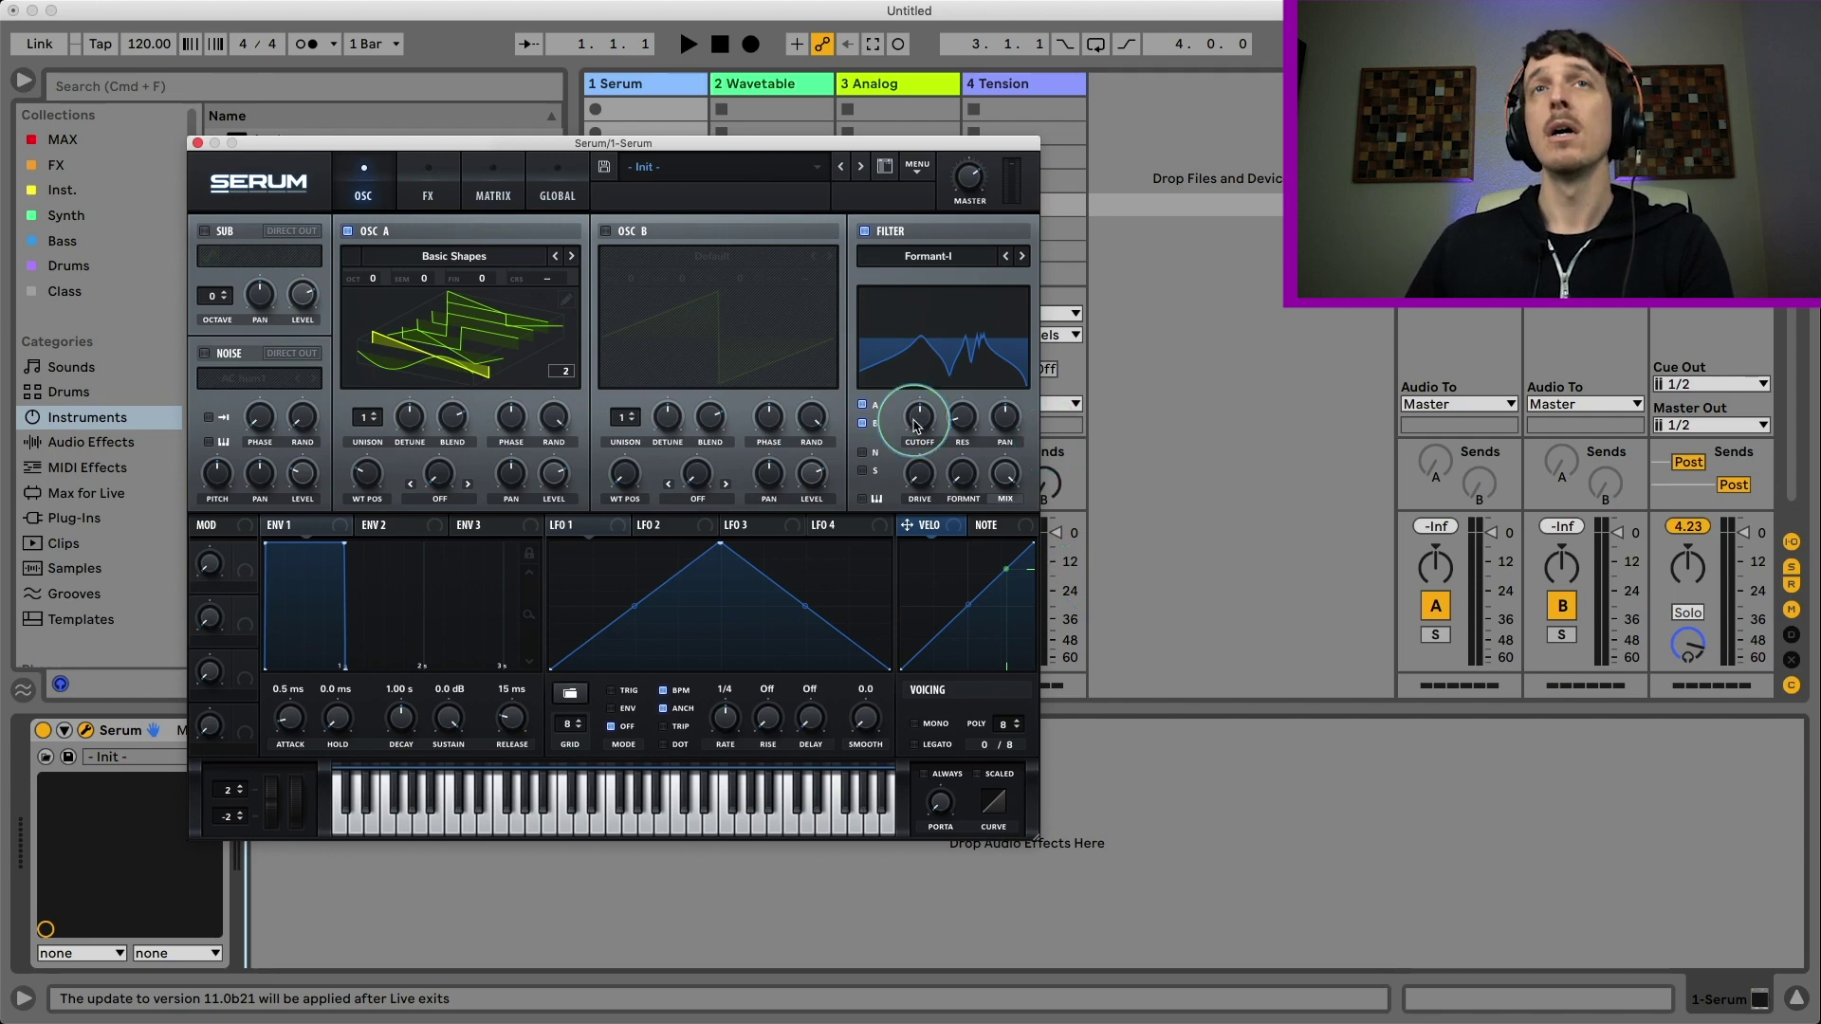
{"action": "mouse_move", "coordinate": [923, 418]}
{"action": "left_mouse_down"}
{"action": "mouse_move", "coordinate": [903, 489]}
{"action": "mouse_move", "coordinate": [922, 265]}
{"action": "mouse_move", "coordinate": [914, 407]}
{"action": "left_mouse_up"}
{"action": "left_click_drag", "start_coordinate": [953, 474], "coordinate": [923, 446]}
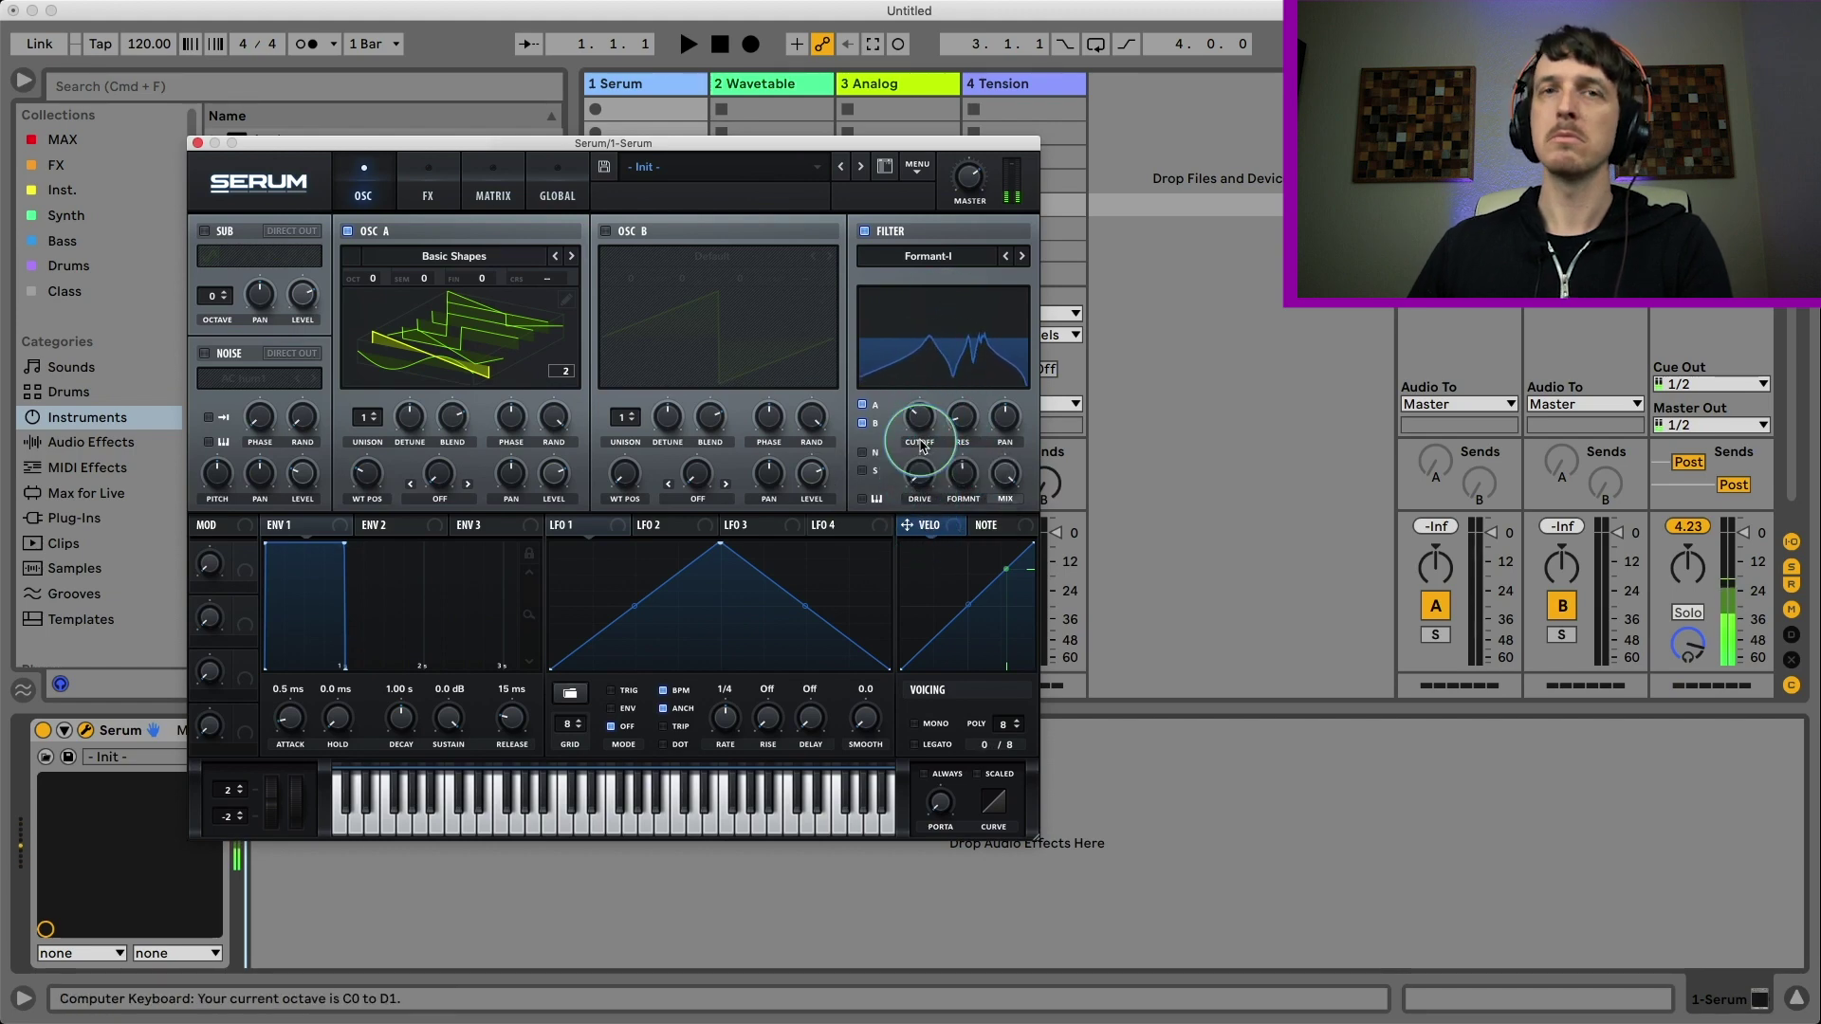
{"action": "left_click", "coordinate": [1022, 256]}
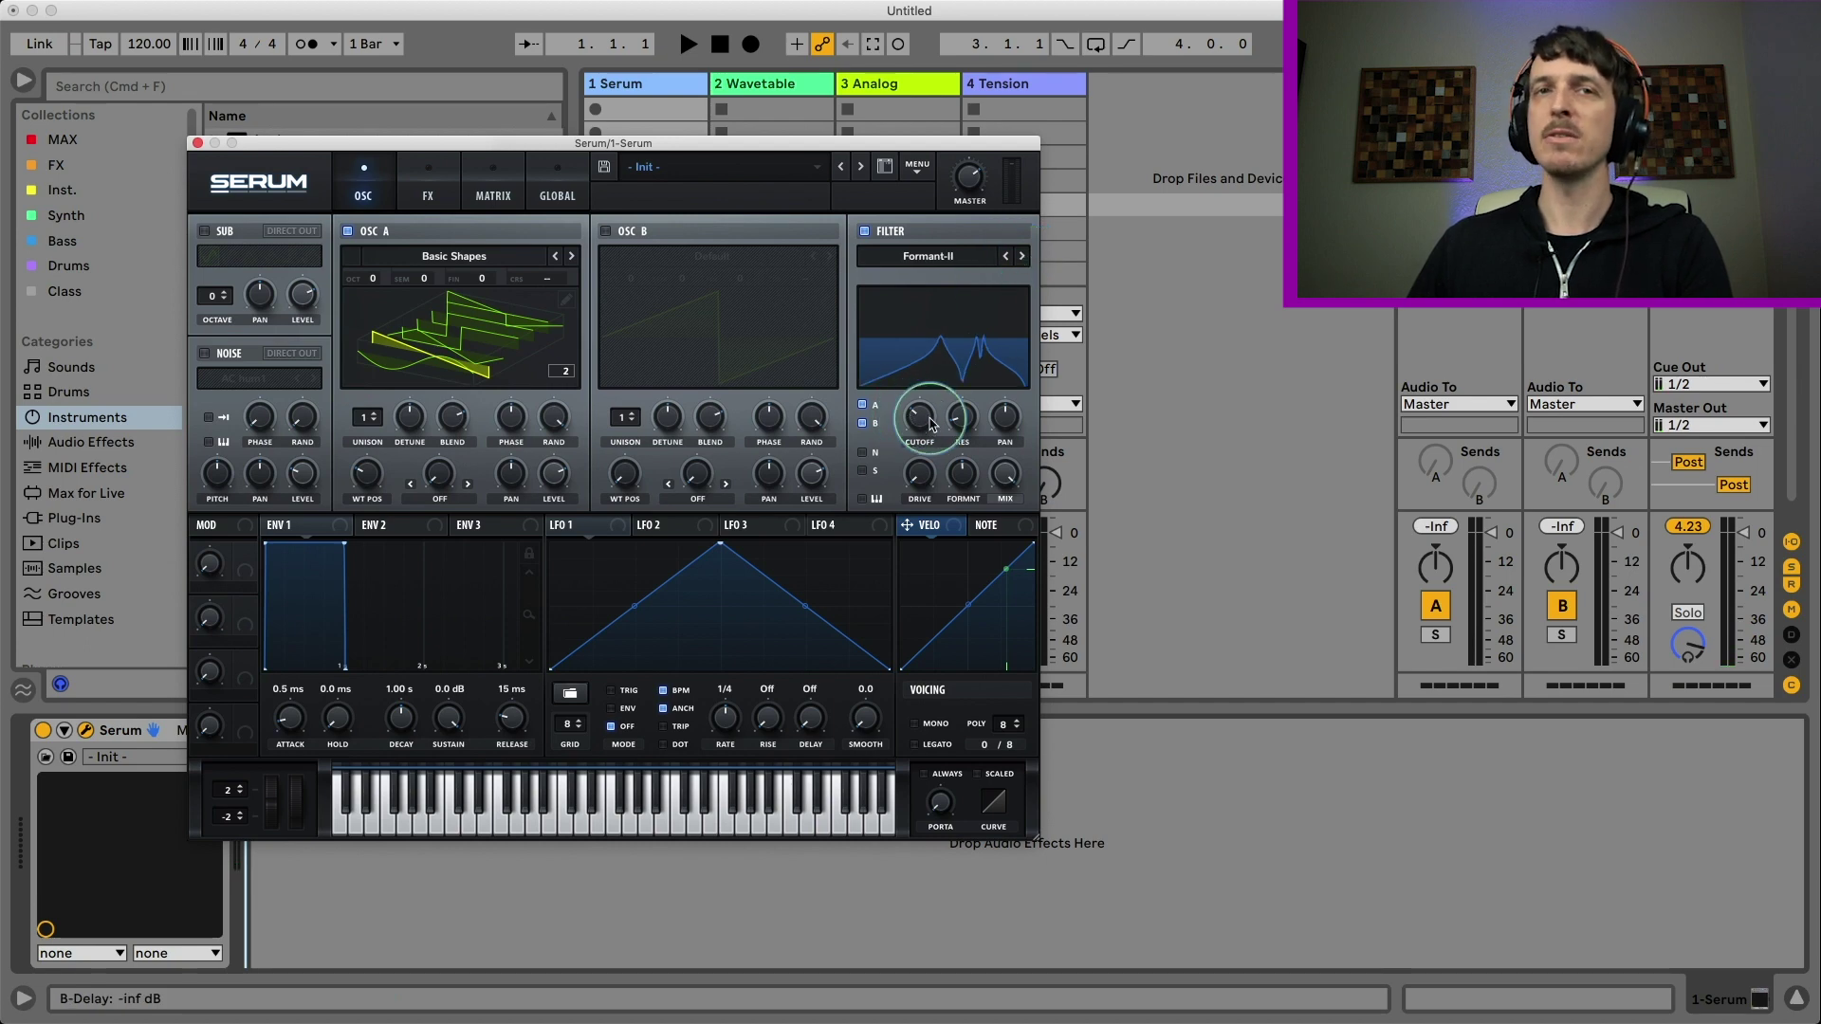
{"action": "left_click_drag", "start_coordinate": [931, 424], "coordinate": [908, 446]}
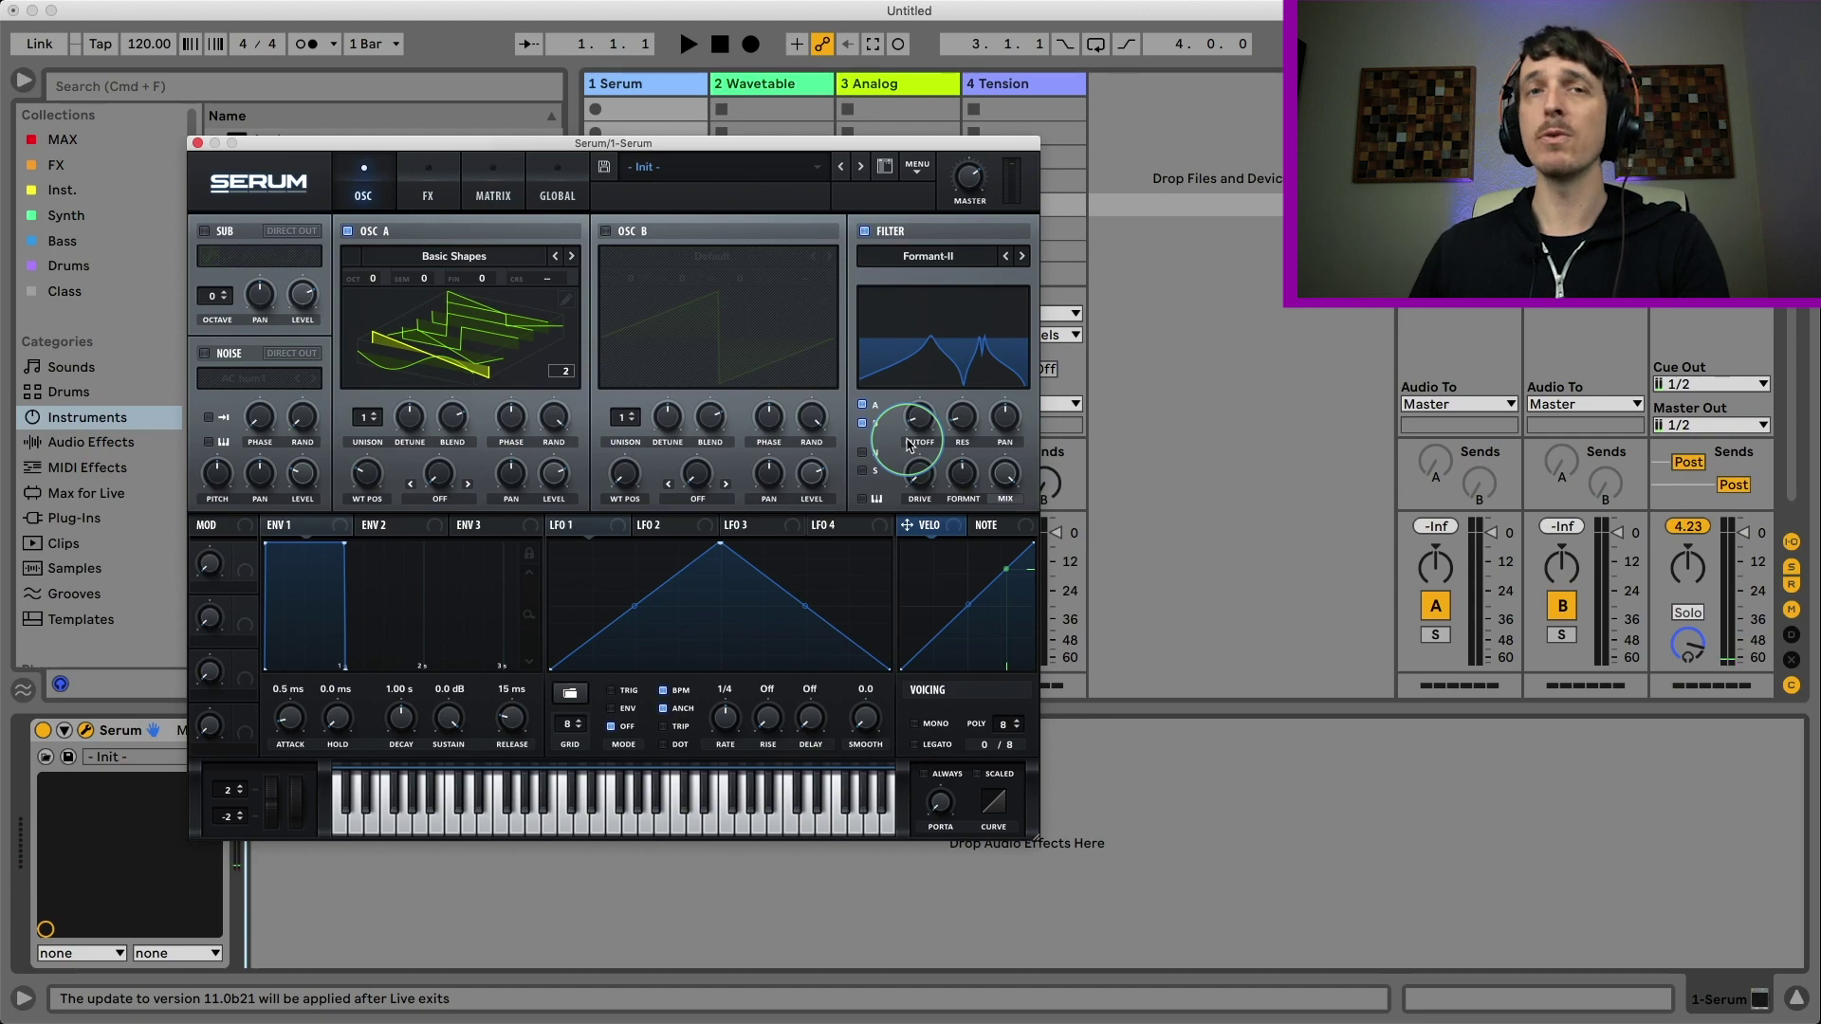
Step: Close Serum, arm the Wavetable track, and load the Formant AEIOU wavetable on Oscillator 1
{"action": "left_click", "coordinate": [197, 143]}
{"action": "left_click", "coordinate": [778, 90]}
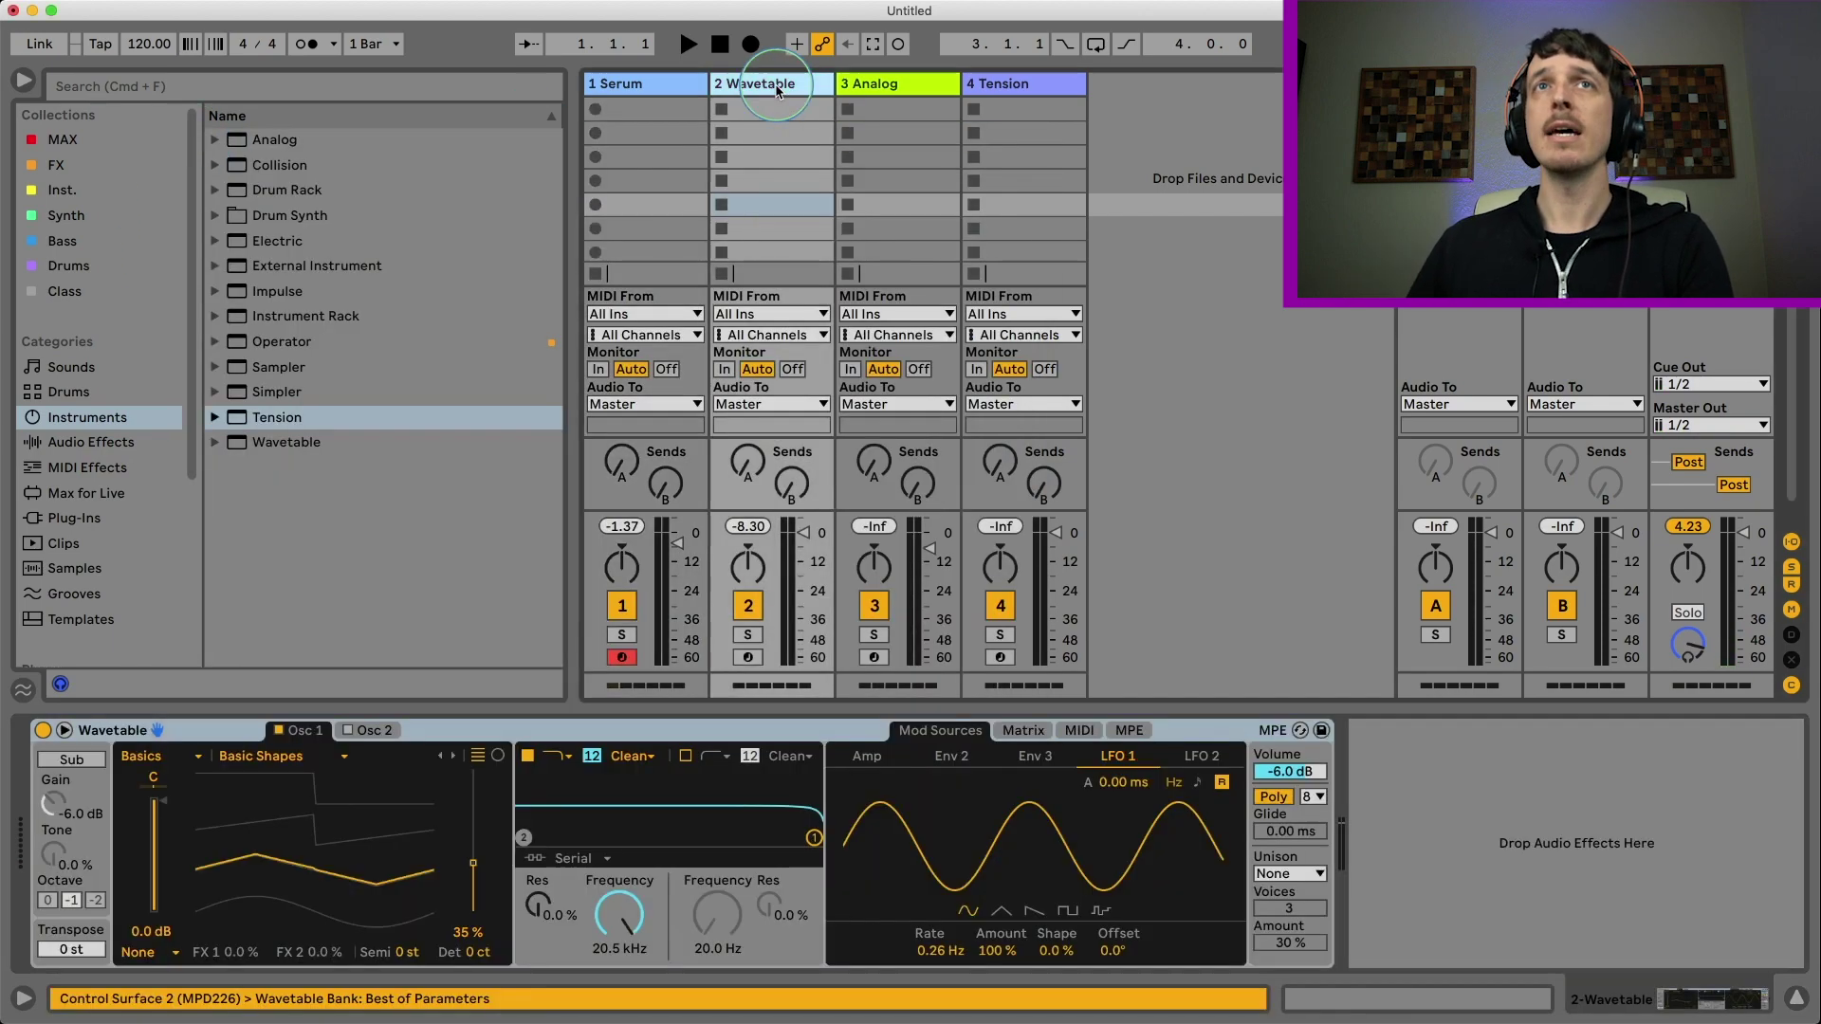
{"action": "left_click", "coordinate": [749, 662]}
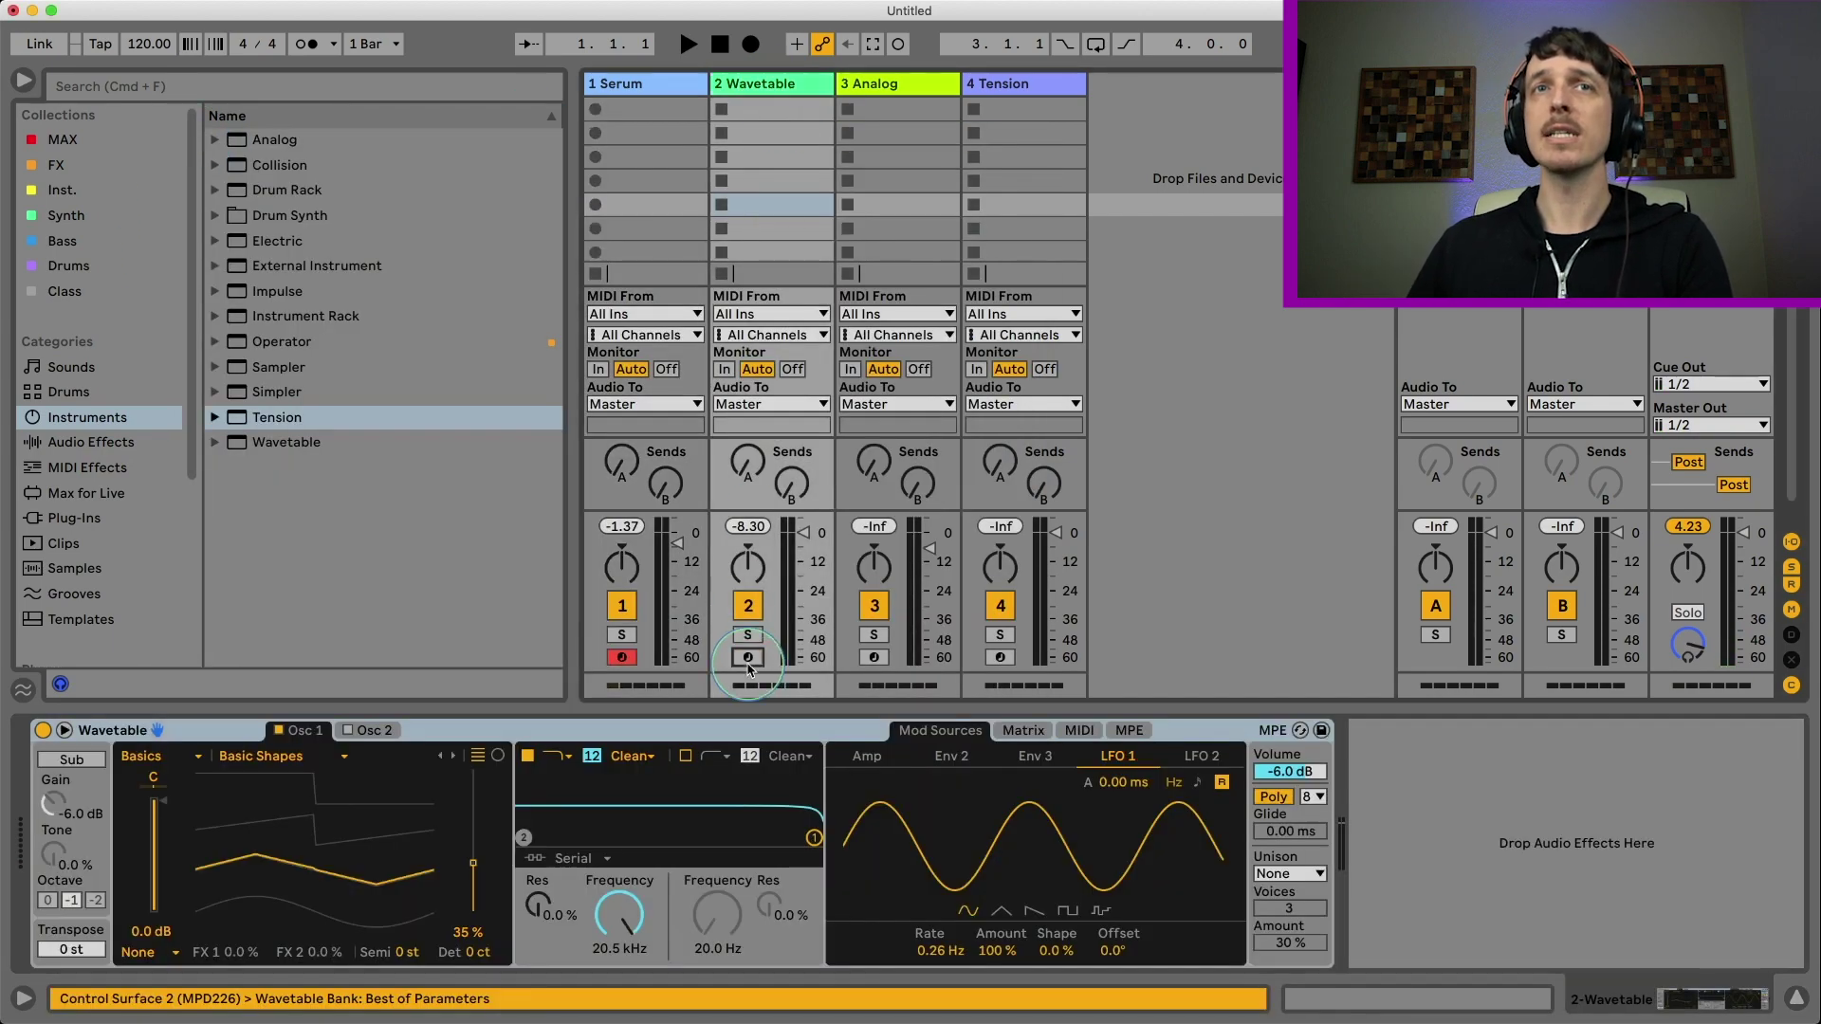
{"action": "left_click", "coordinate": [160, 755]}
{"action": "left_click", "coordinate": [180, 873]}
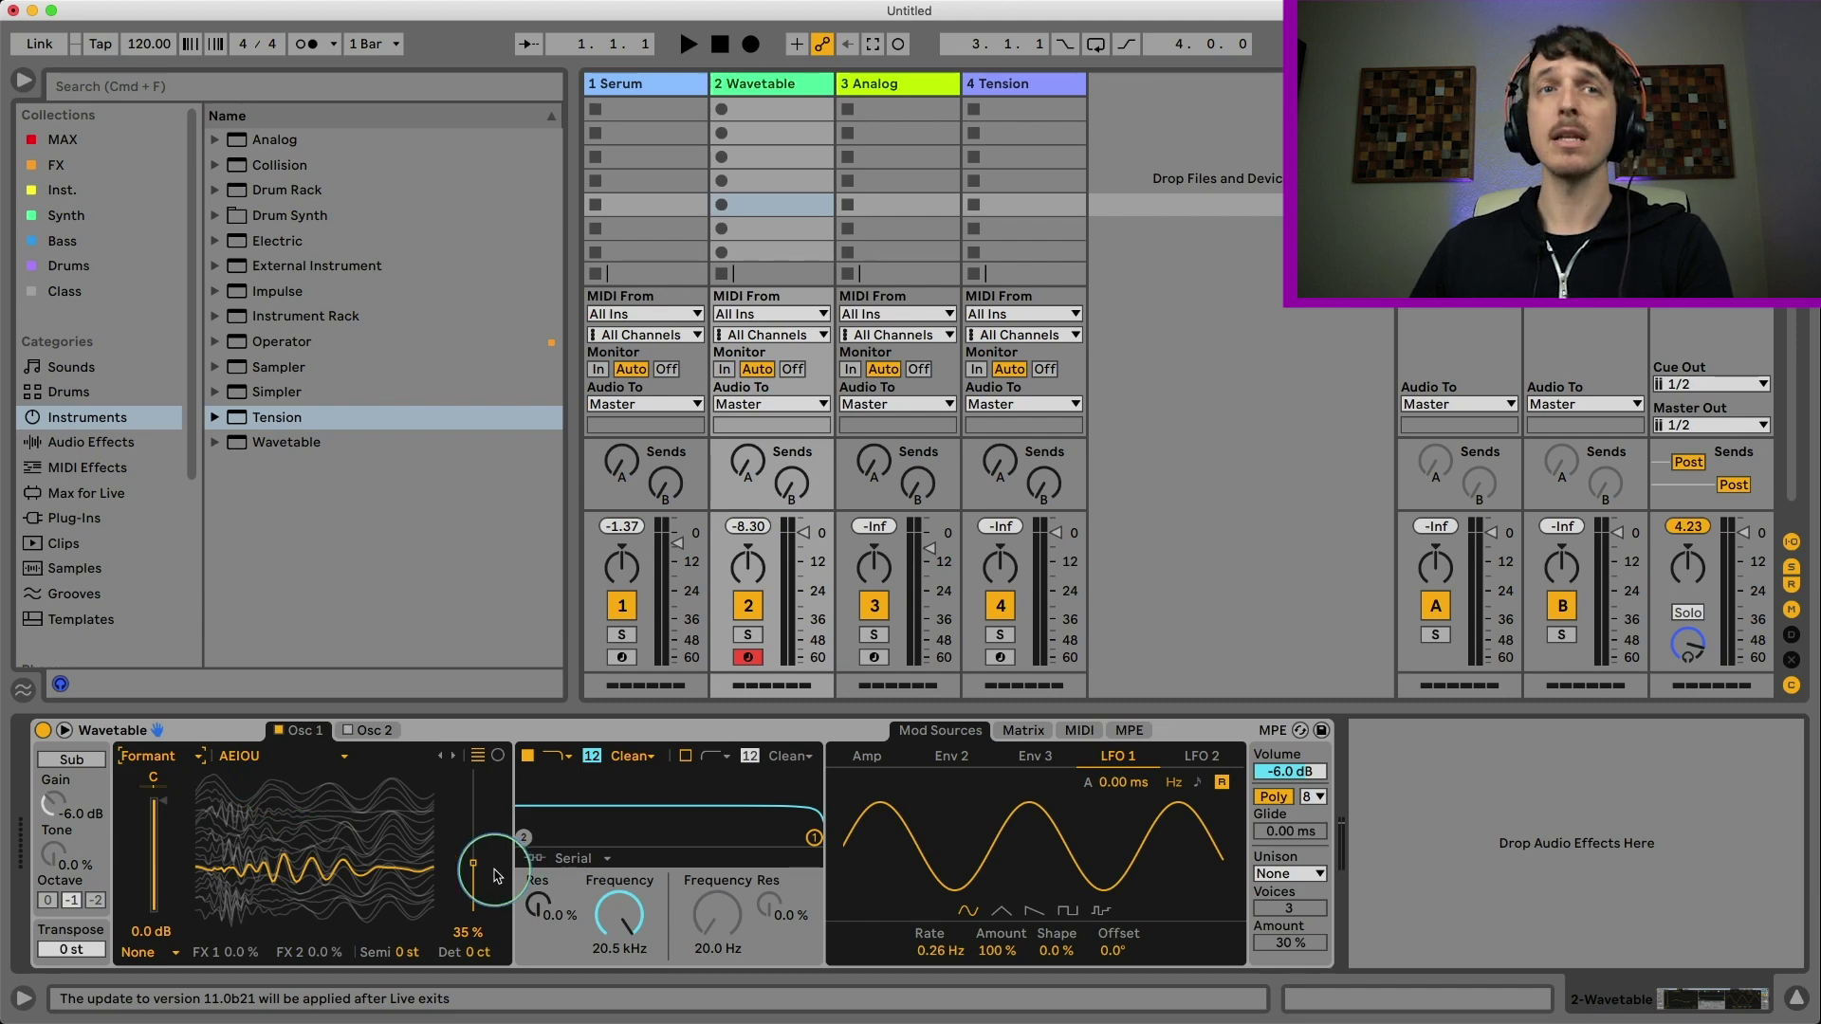
Step: Raise Oscillator 1's wavetable position to 65% and set Filter 1 to low-pass
{"action": "left_click_drag", "start_coordinate": [473, 865], "coordinate": [469, 815]}
{"action": "key", "text": "z"}
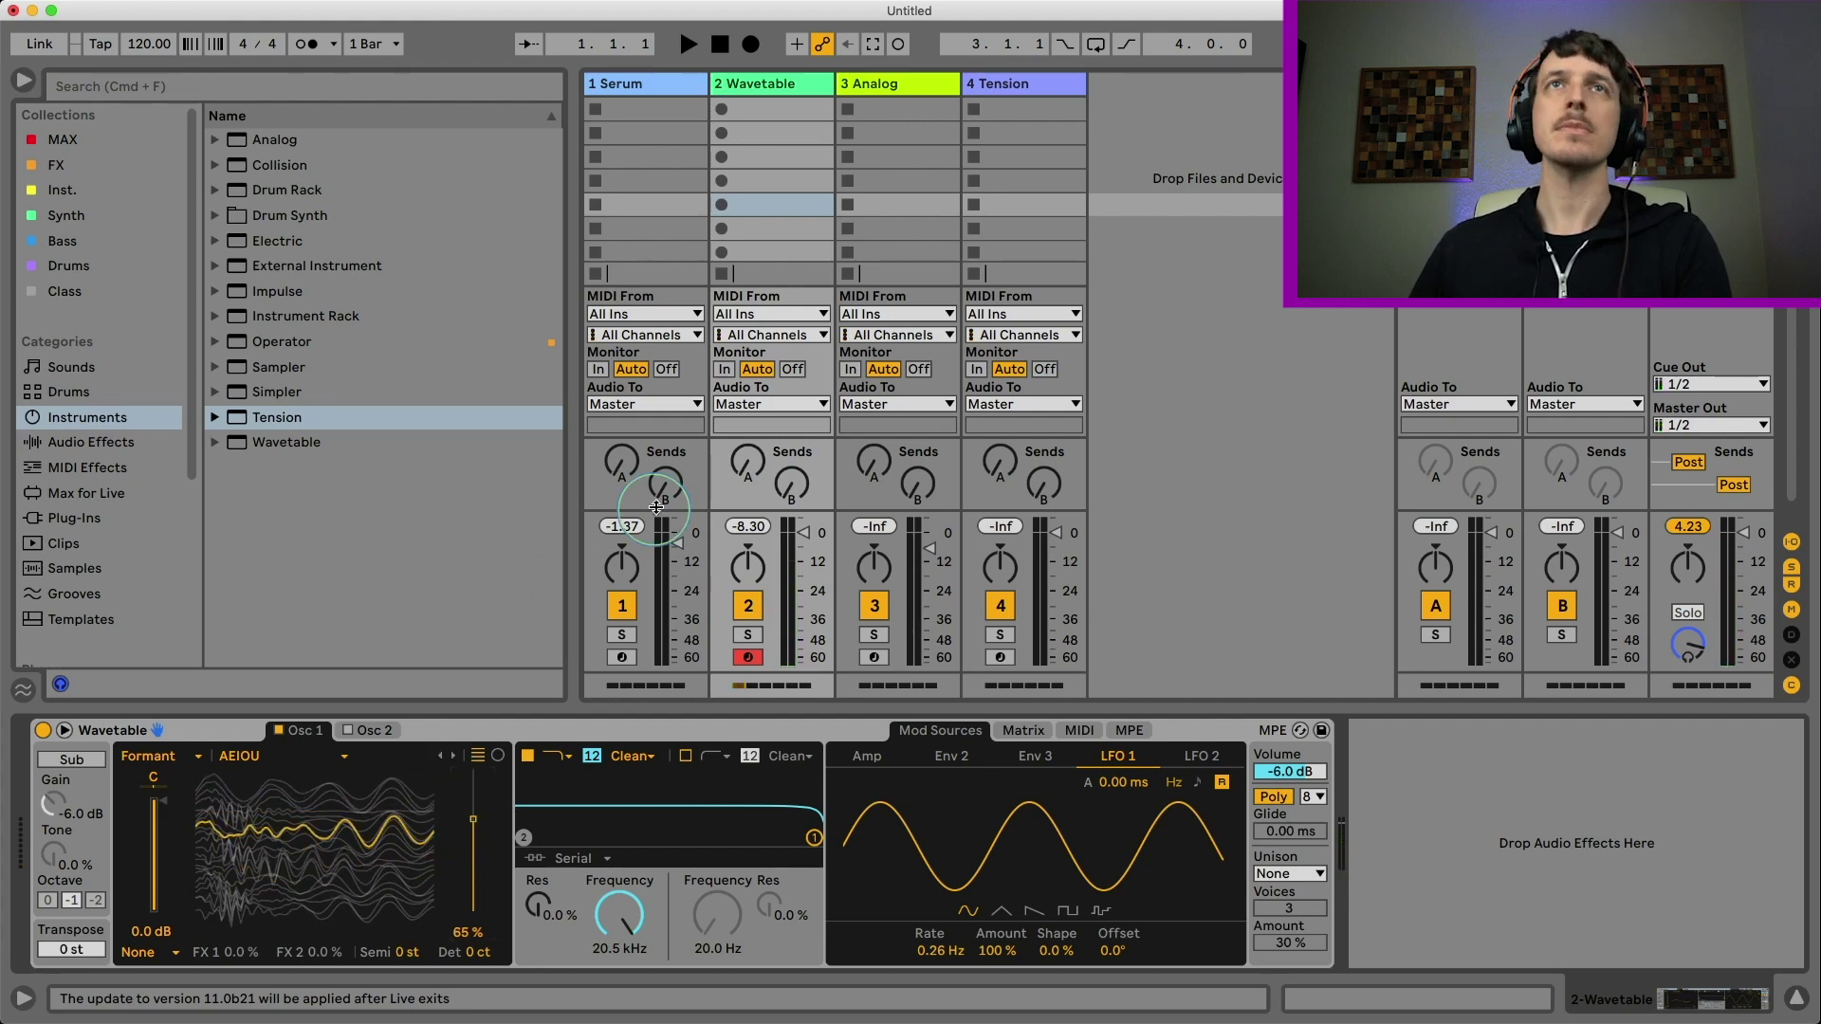
{"action": "left_click", "coordinate": [554, 755]}
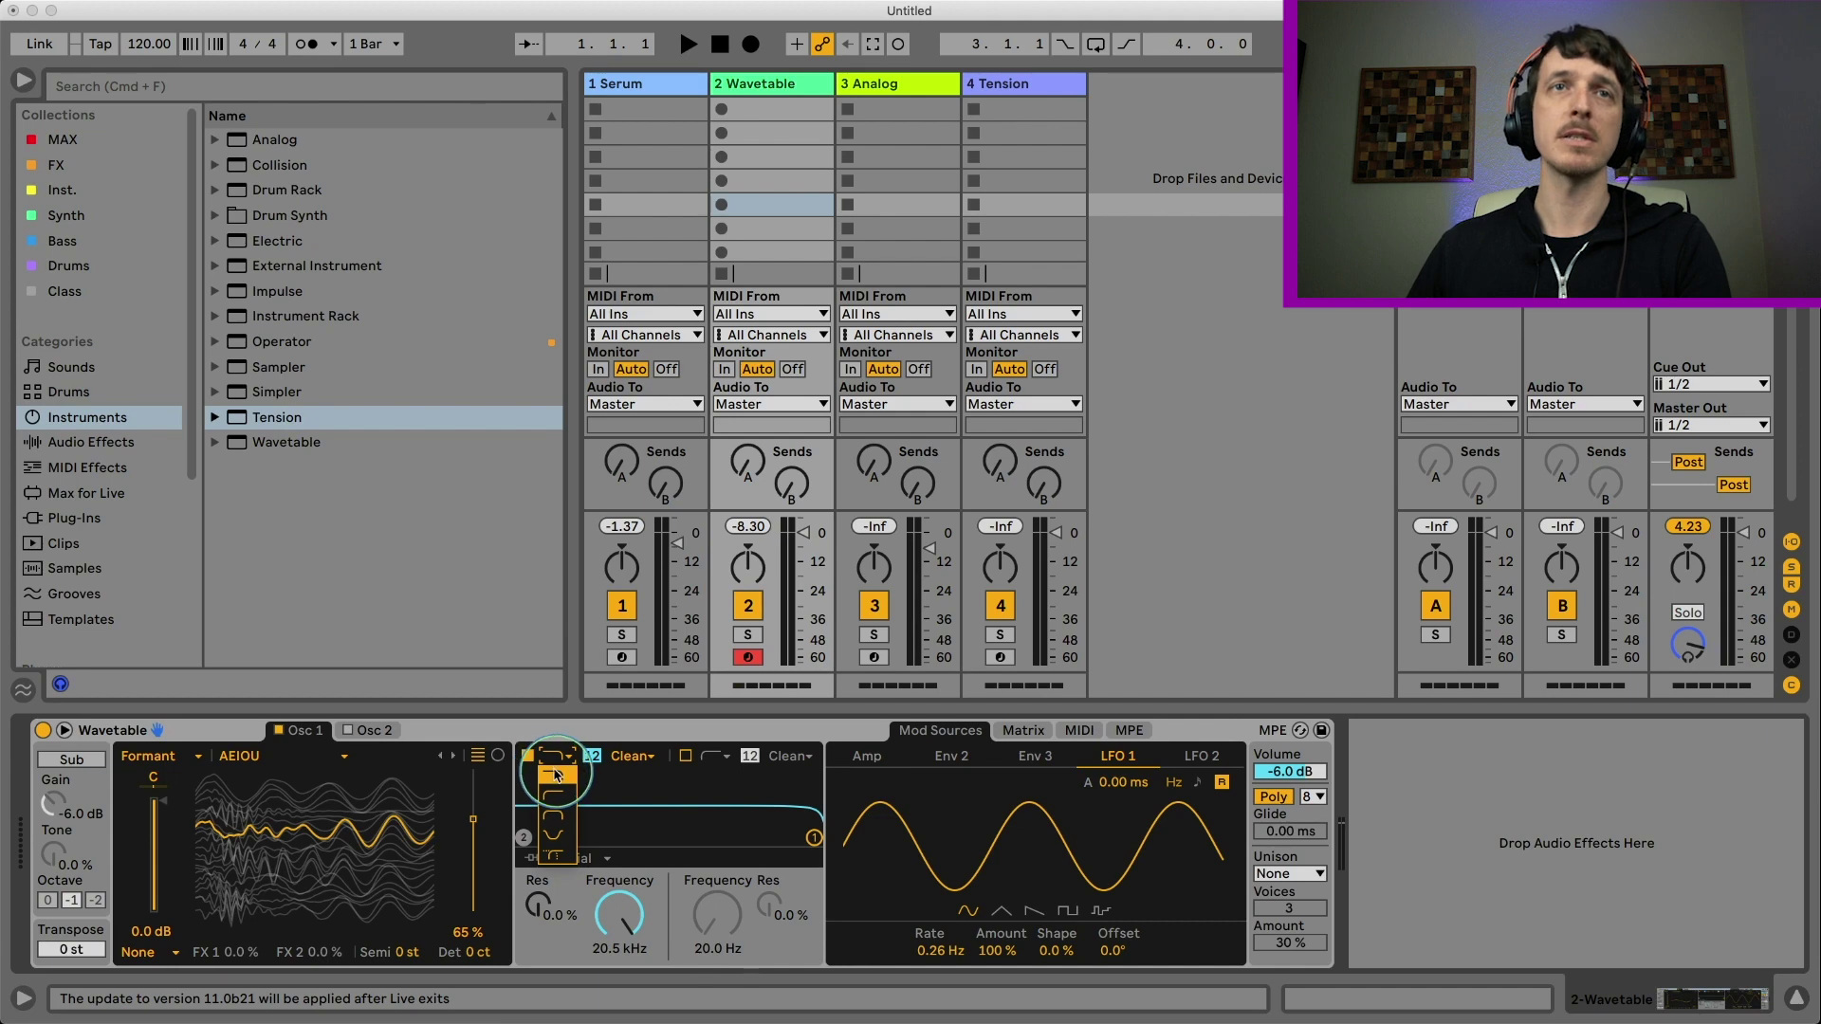
{"action": "left_click", "coordinate": [551, 773]}
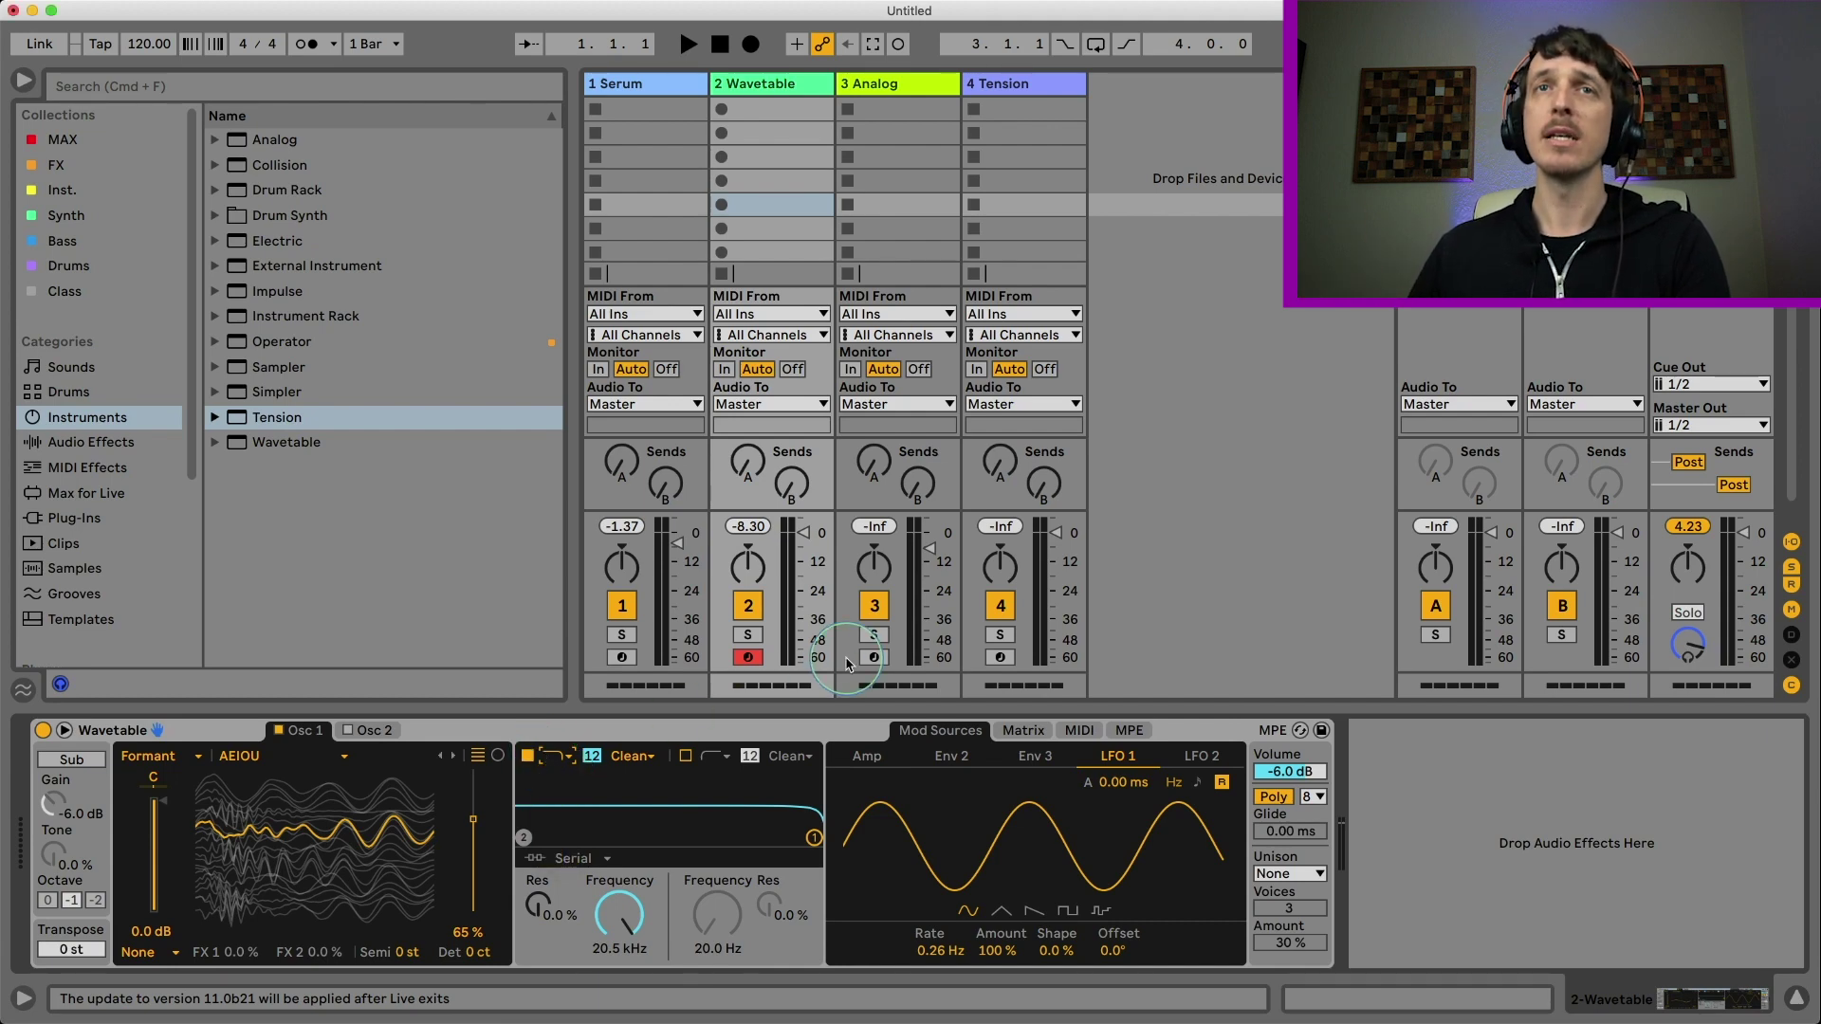
Step: Arm the Analog track and set Filter 1 to Formant 6dB/oct
{"action": "left_click", "coordinate": [874, 657]}
{"action": "left_click", "coordinate": [272, 742]}
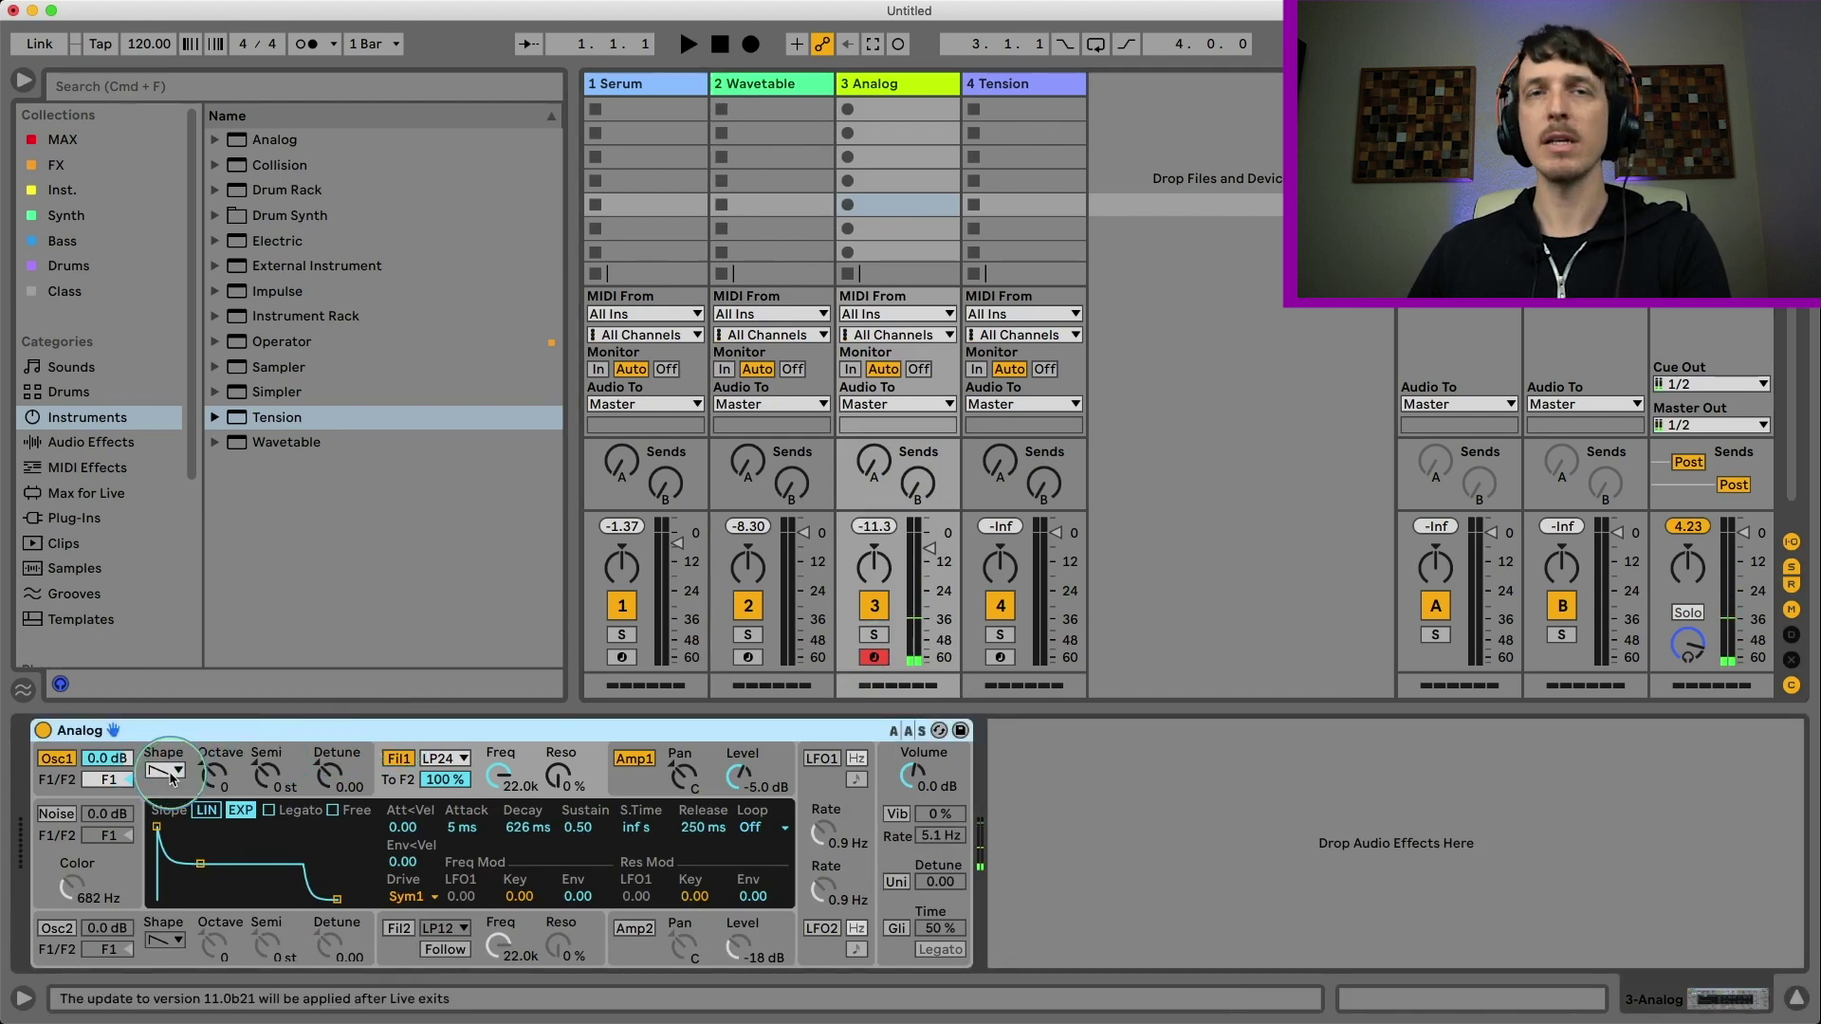
{"action": "left_click", "coordinate": [441, 759]}
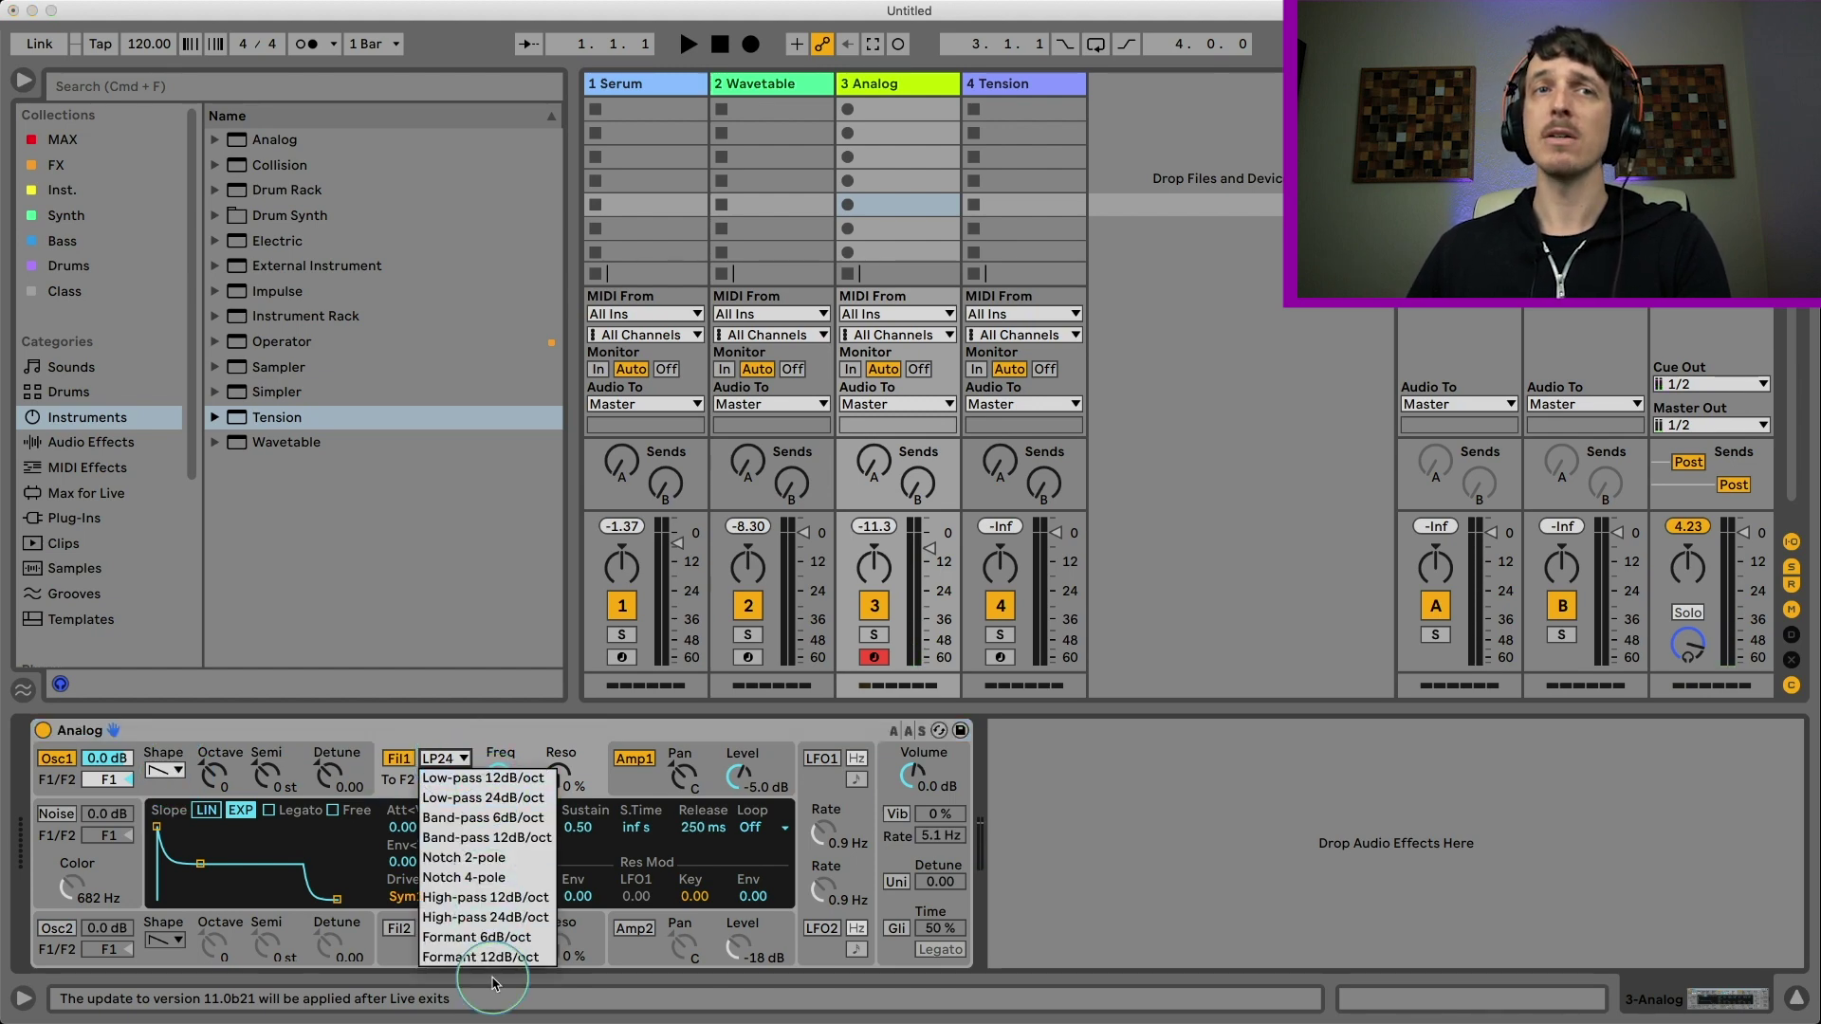
{"action": "left_click", "coordinate": [494, 939]}
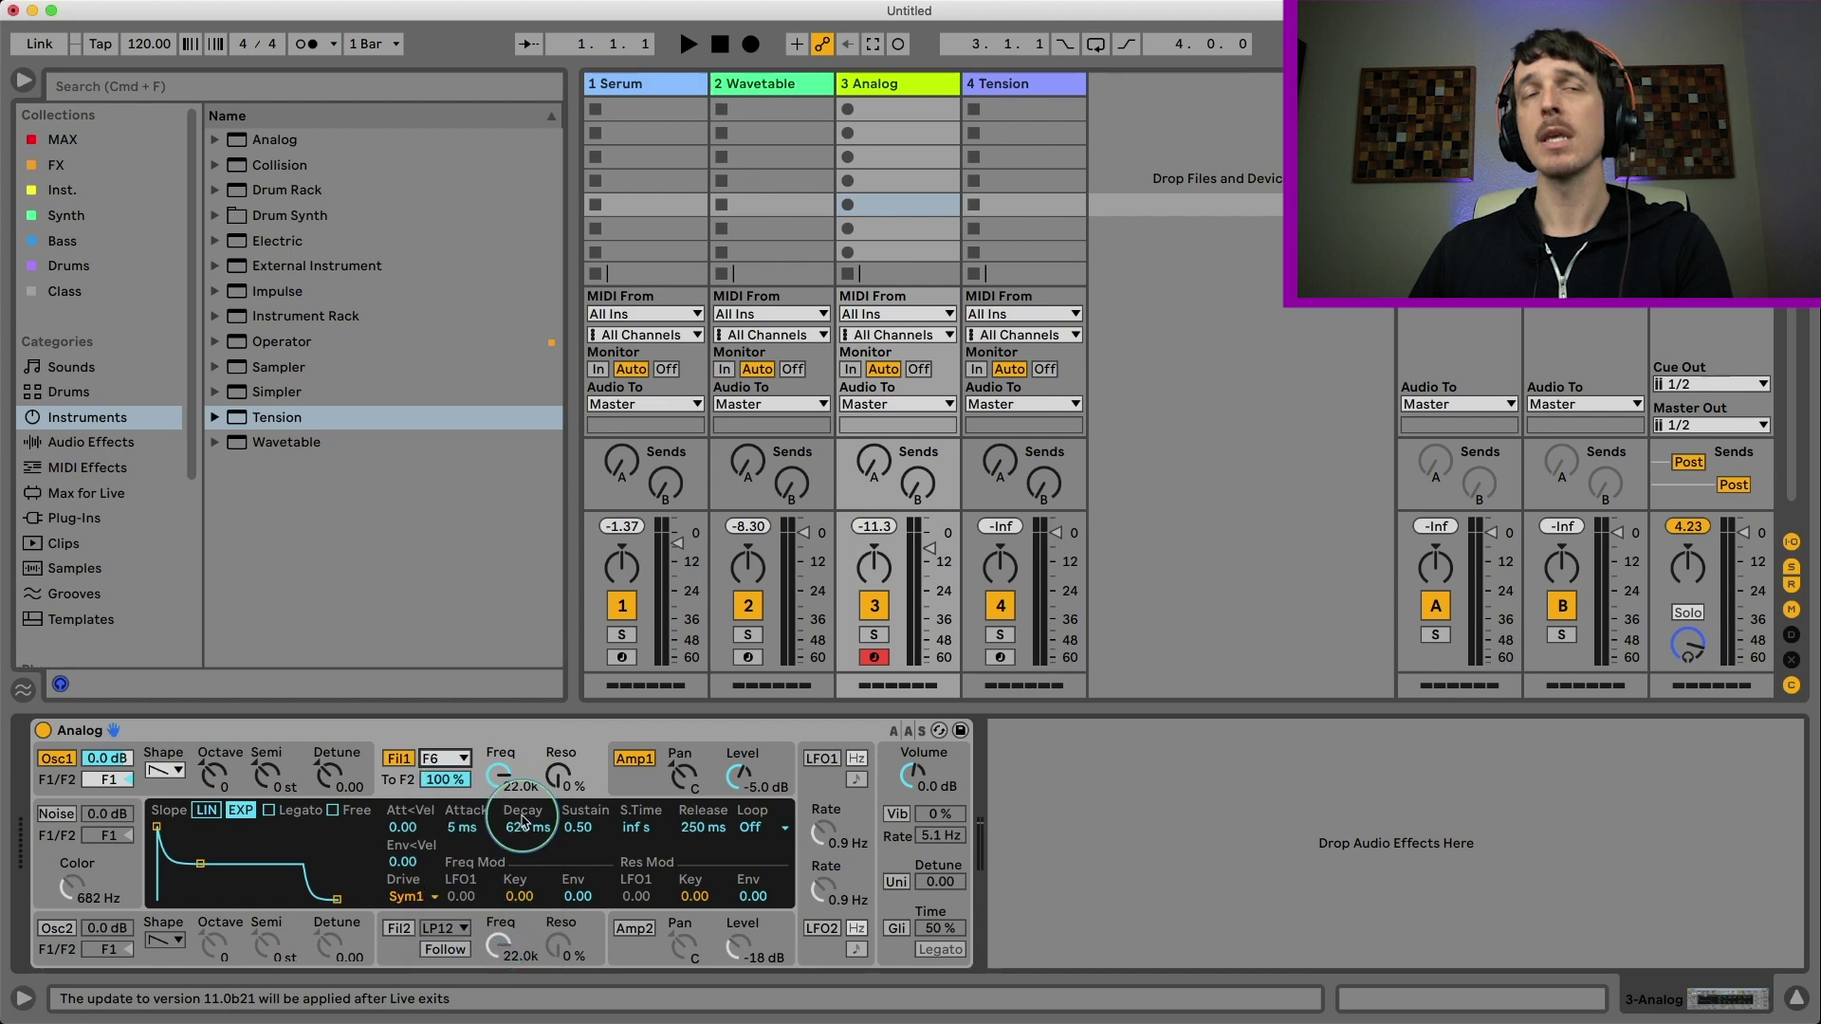
Step: Tune Analog's Filter 1 to about 382 Hz with 11% resonance
{"action": "mouse_move", "coordinate": [503, 775]}
{"action": "left_mouse_down"}
{"action": "mouse_move", "coordinate": [503, 797]}
{"action": "mouse_move", "coordinate": [503, 776]}
{"action": "left_mouse_up"}
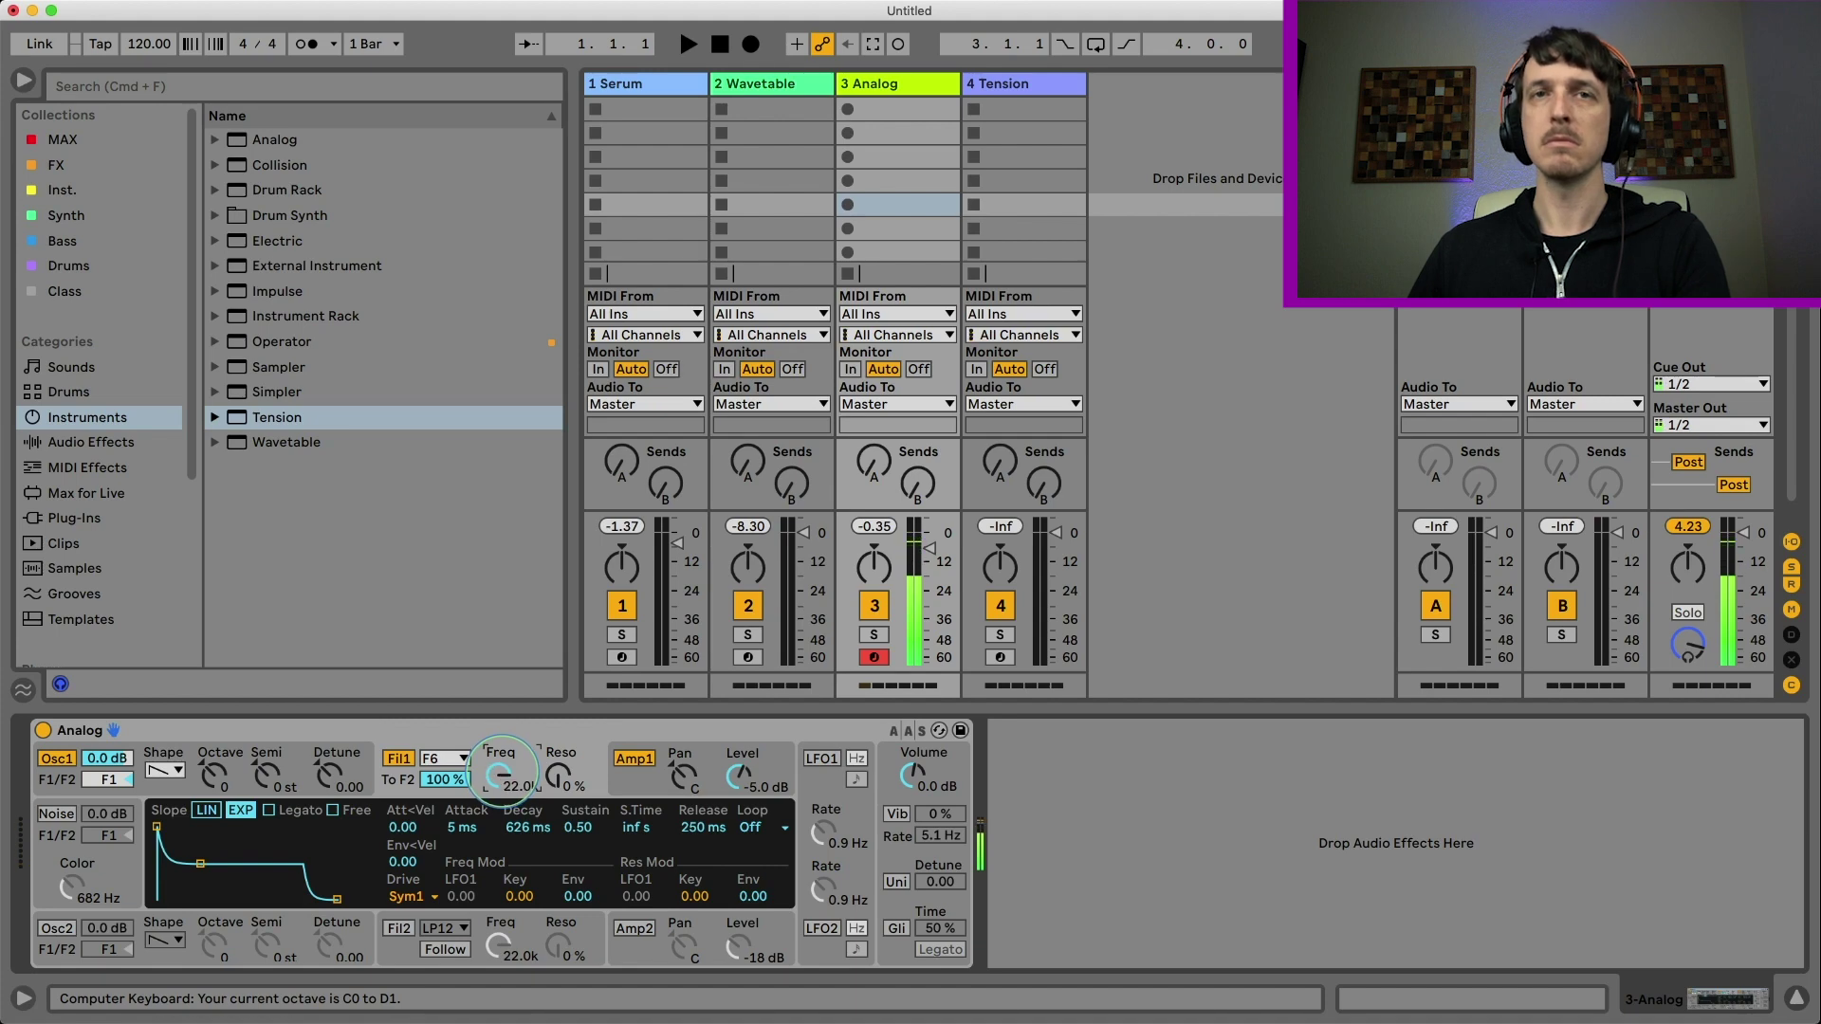
{"action": "left_click_drag", "start_coordinate": [503, 776], "coordinate": [502, 781]}
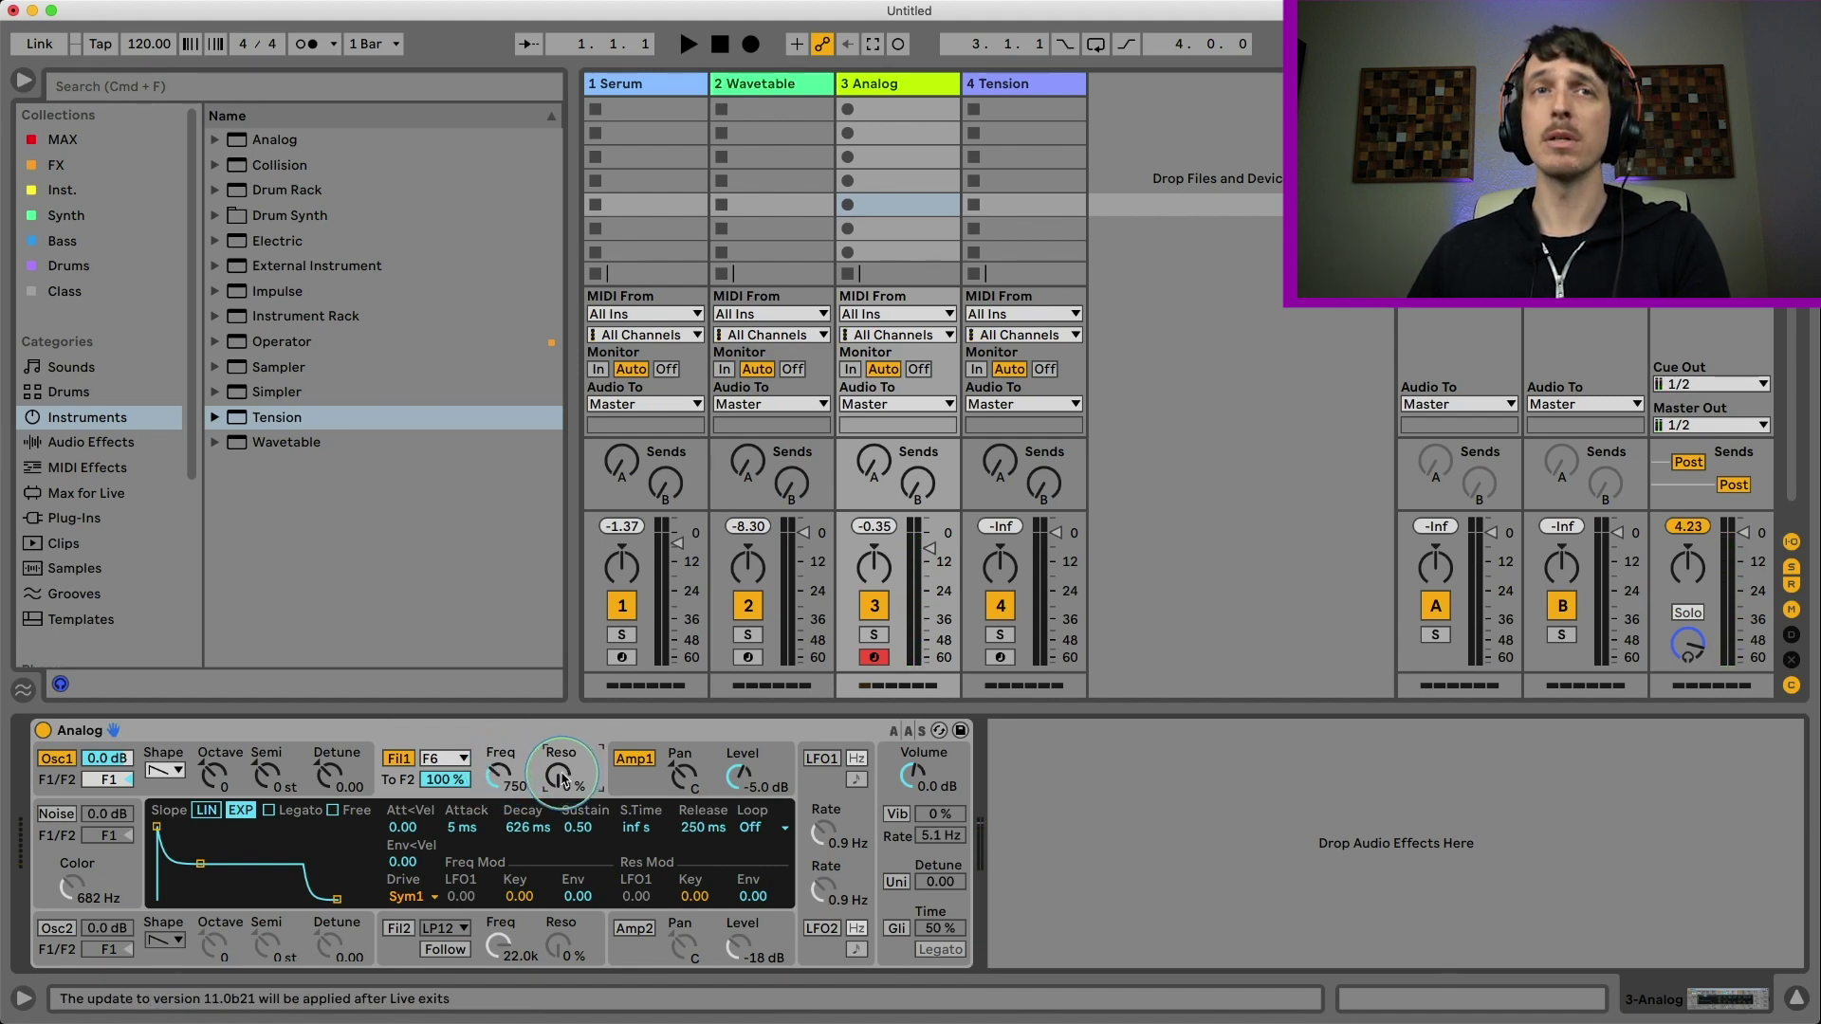
{"action": "key", "text": "a"}
{"action": "left_click_drag", "start_coordinate": [560, 776], "coordinate": [559, 847]}
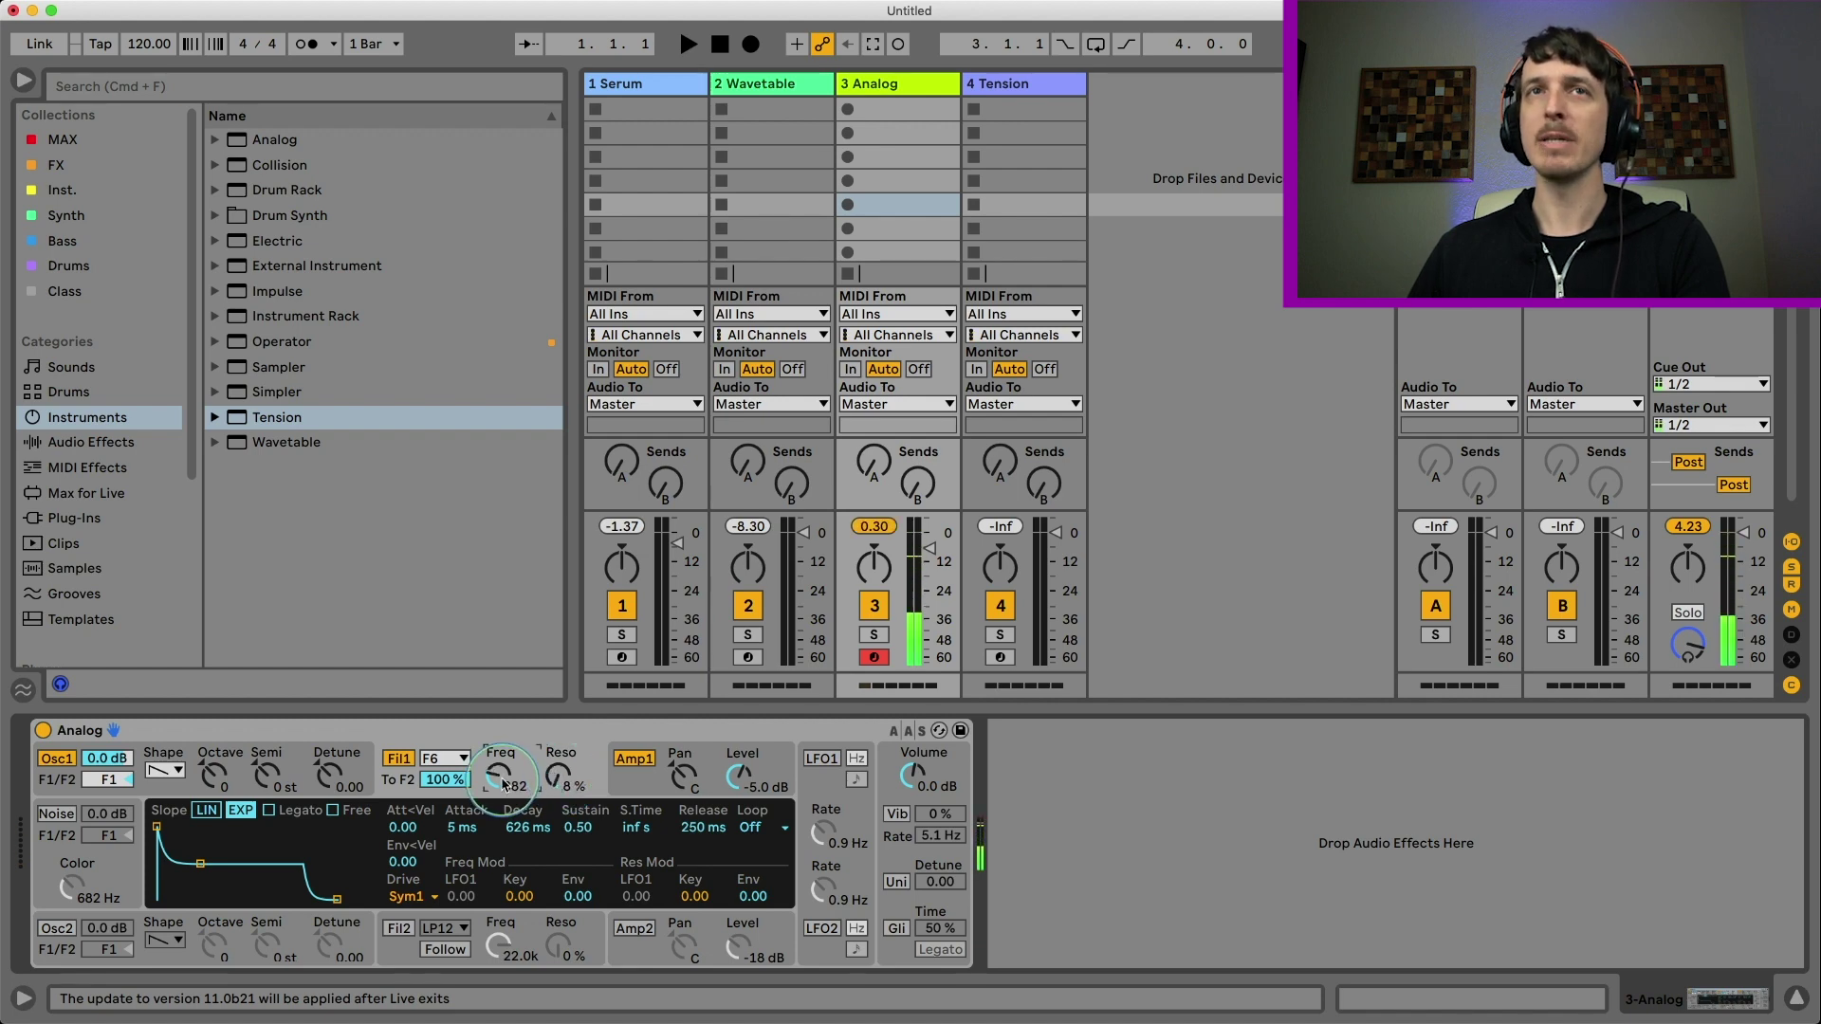
{"action": "left_click_drag", "start_coordinate": [553, 778], "coordinate": [553, 770]}
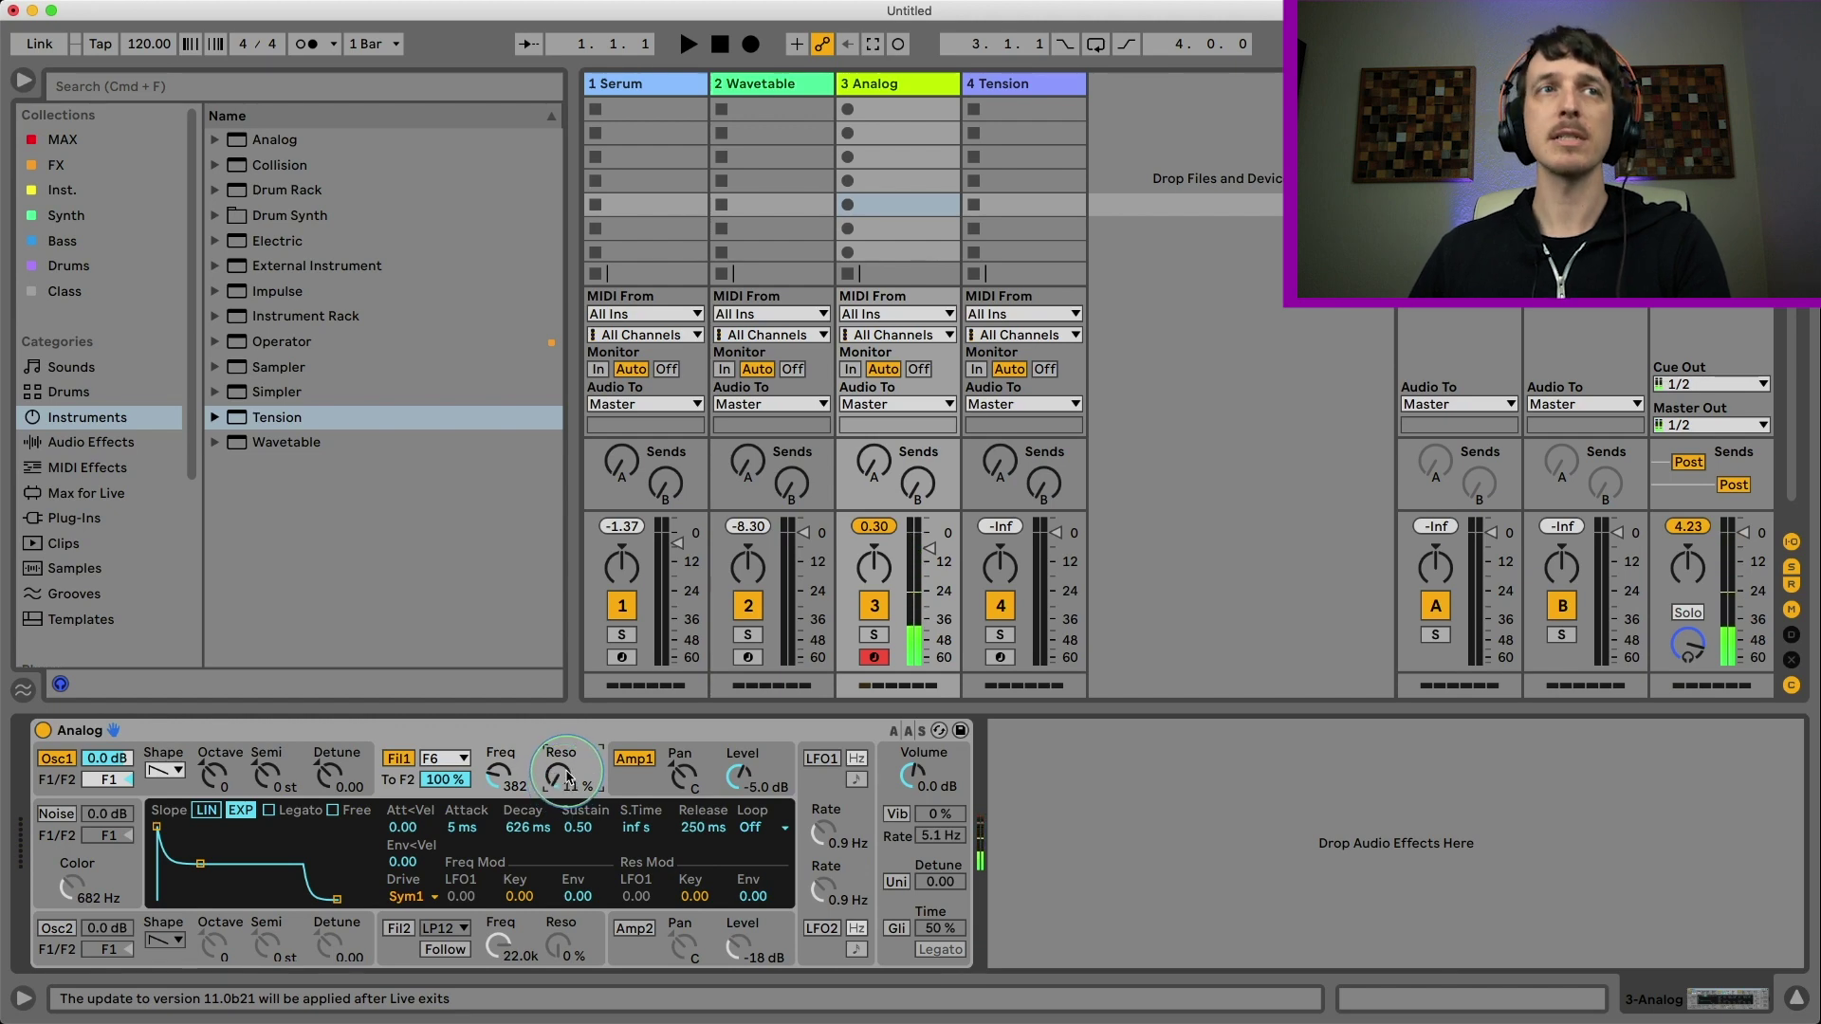
{"action": "left_click", "coordinate": [521, 732]}
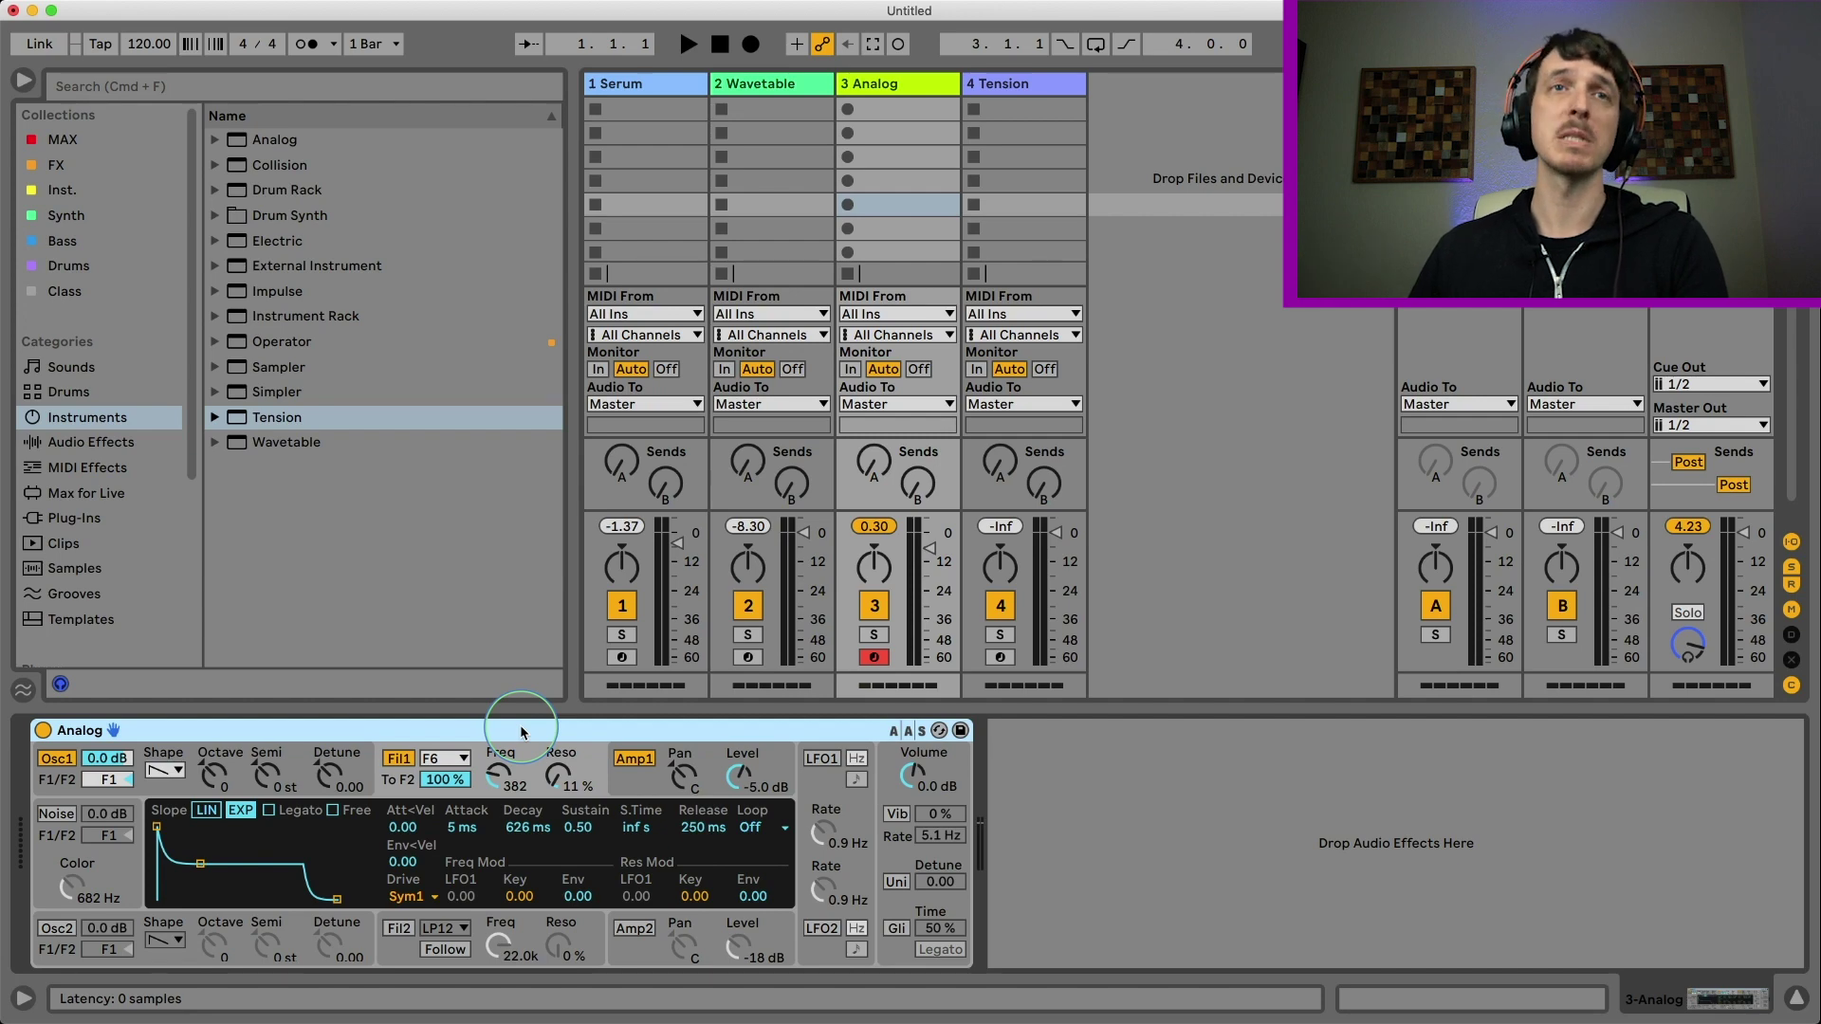
Step: Arm the Tension track and play a test note on its string settings page
{"action": "left_click", "coordinate": [1000, 657]}
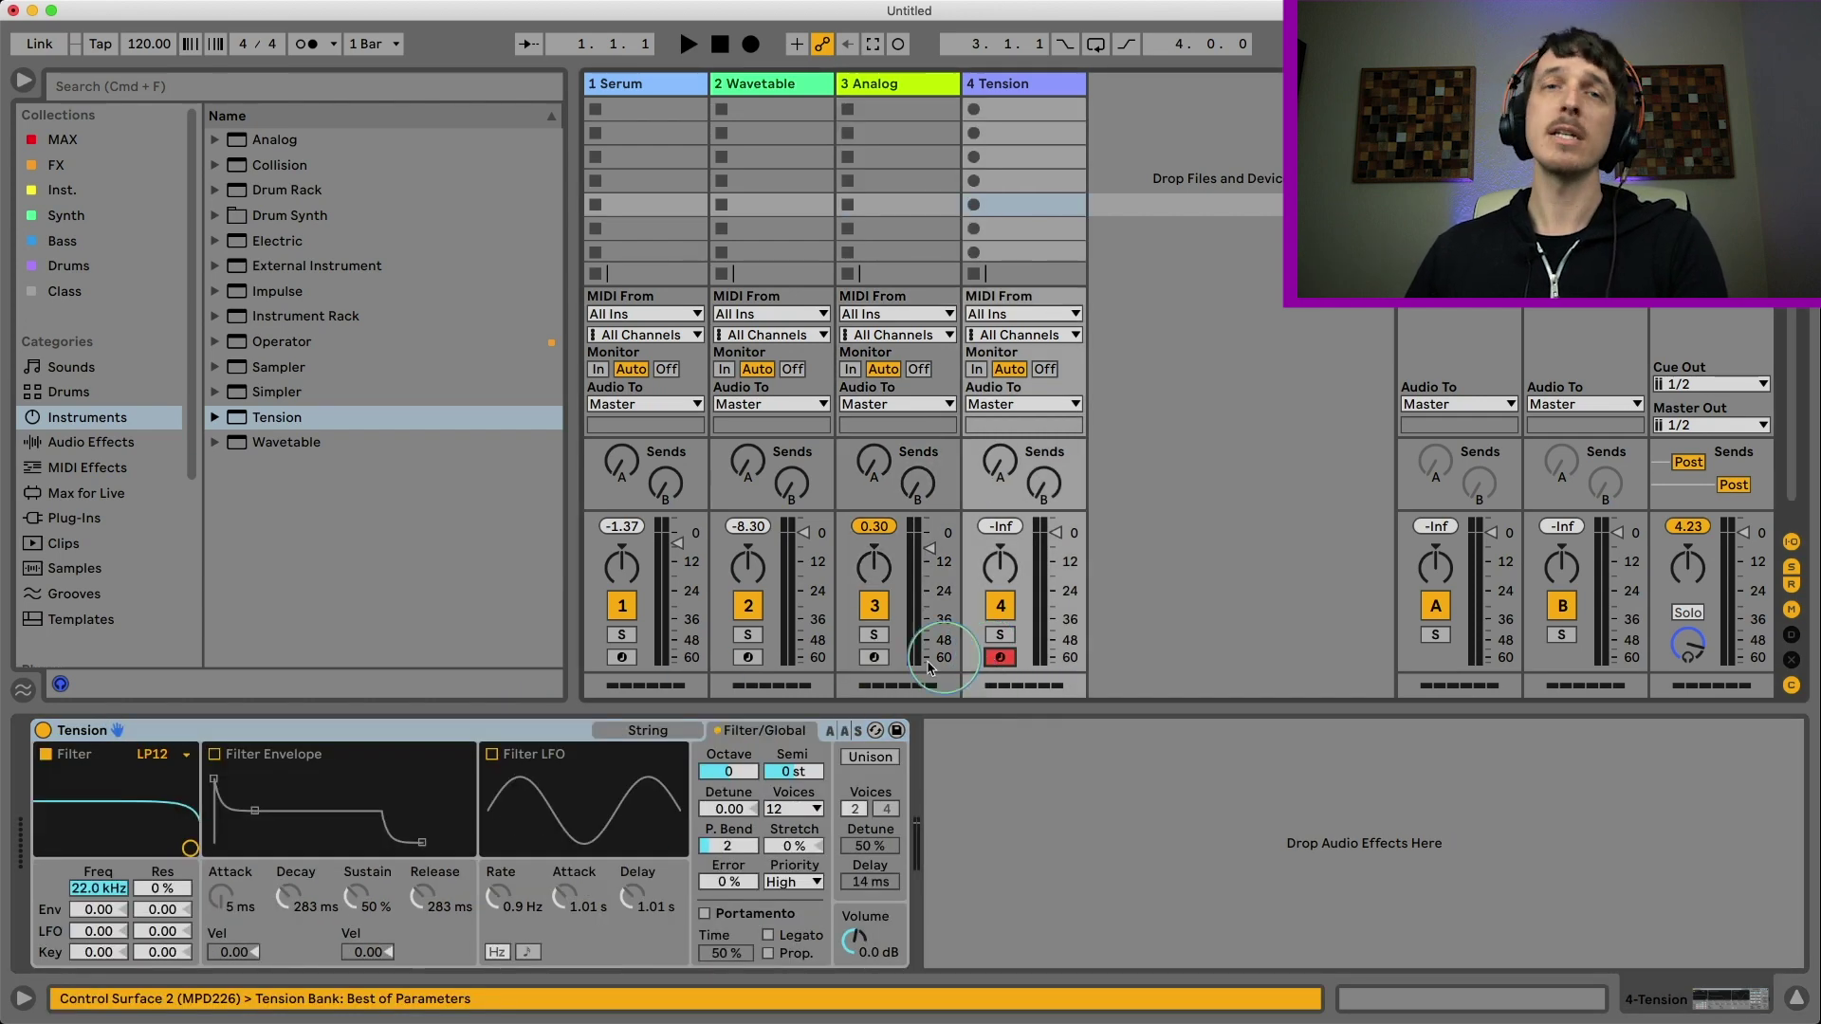
{"action": "left_click", "coordinate": [634, 732]}
{"action": "left_click", "coordinate": [336, 745]}
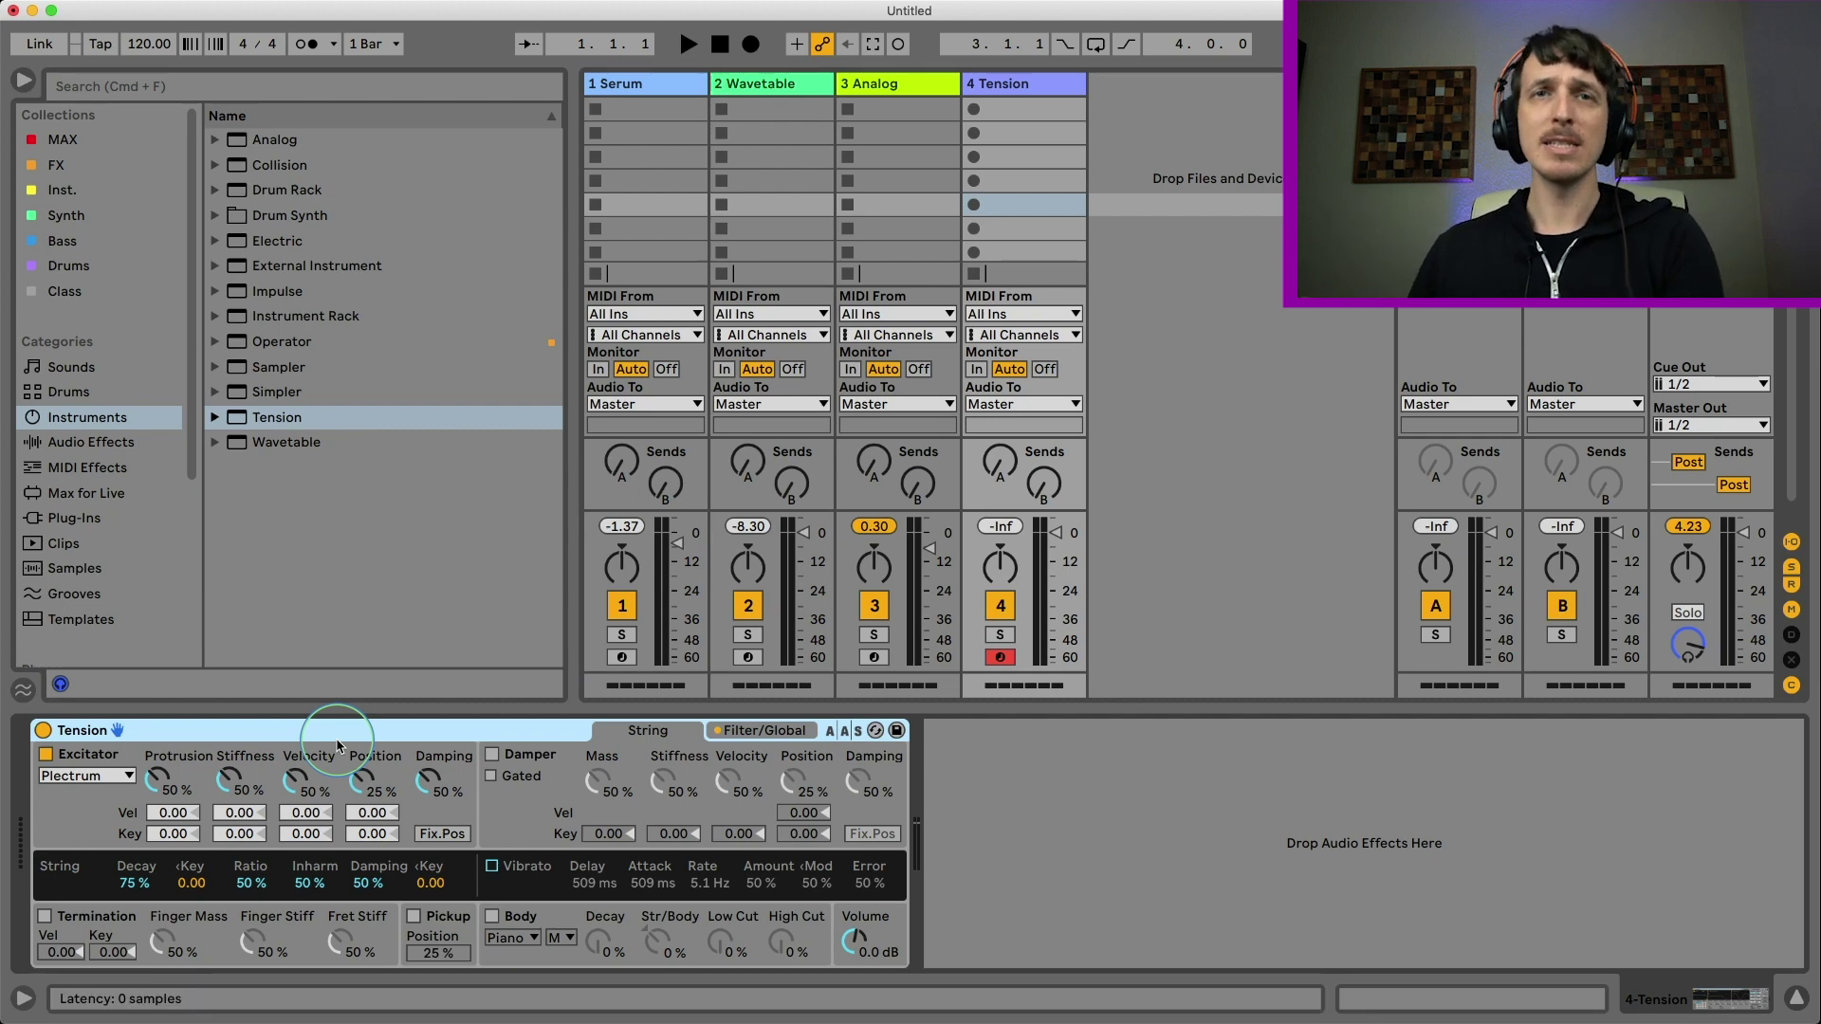
{"action": "left_click", "coordinate": [501, 685]}
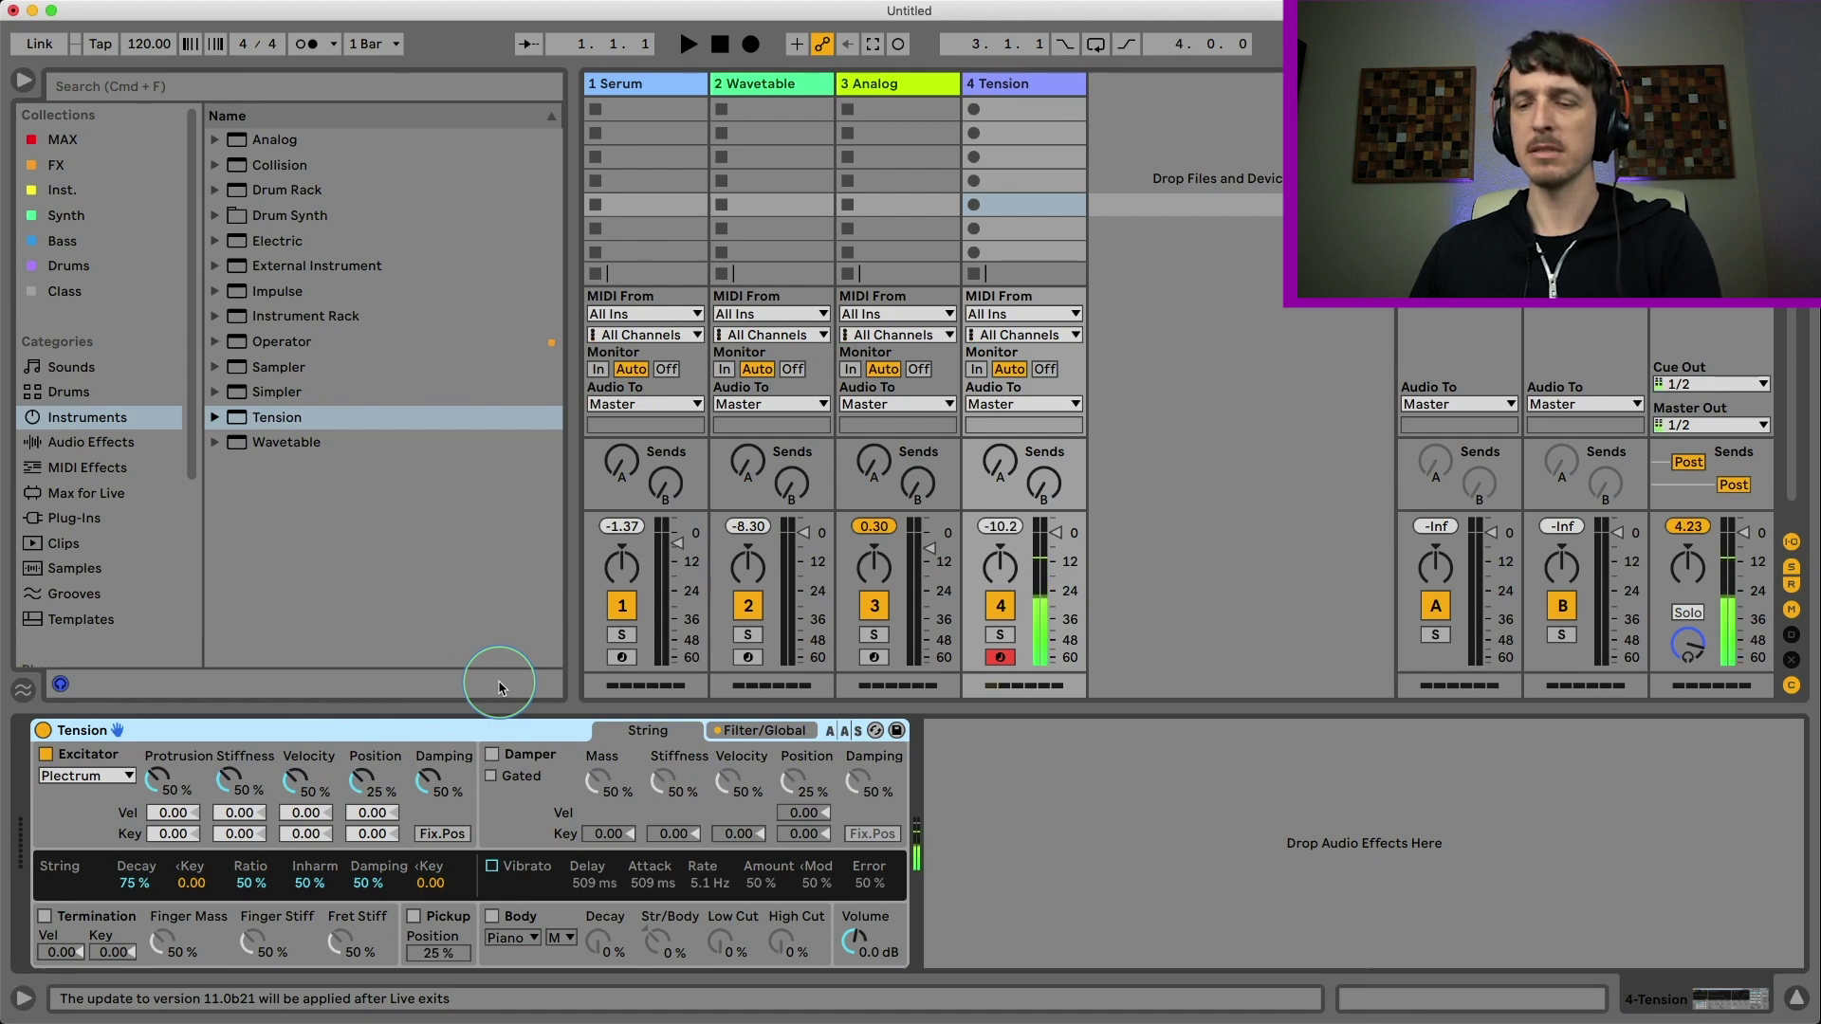
{"action": "key", "text": "z"}
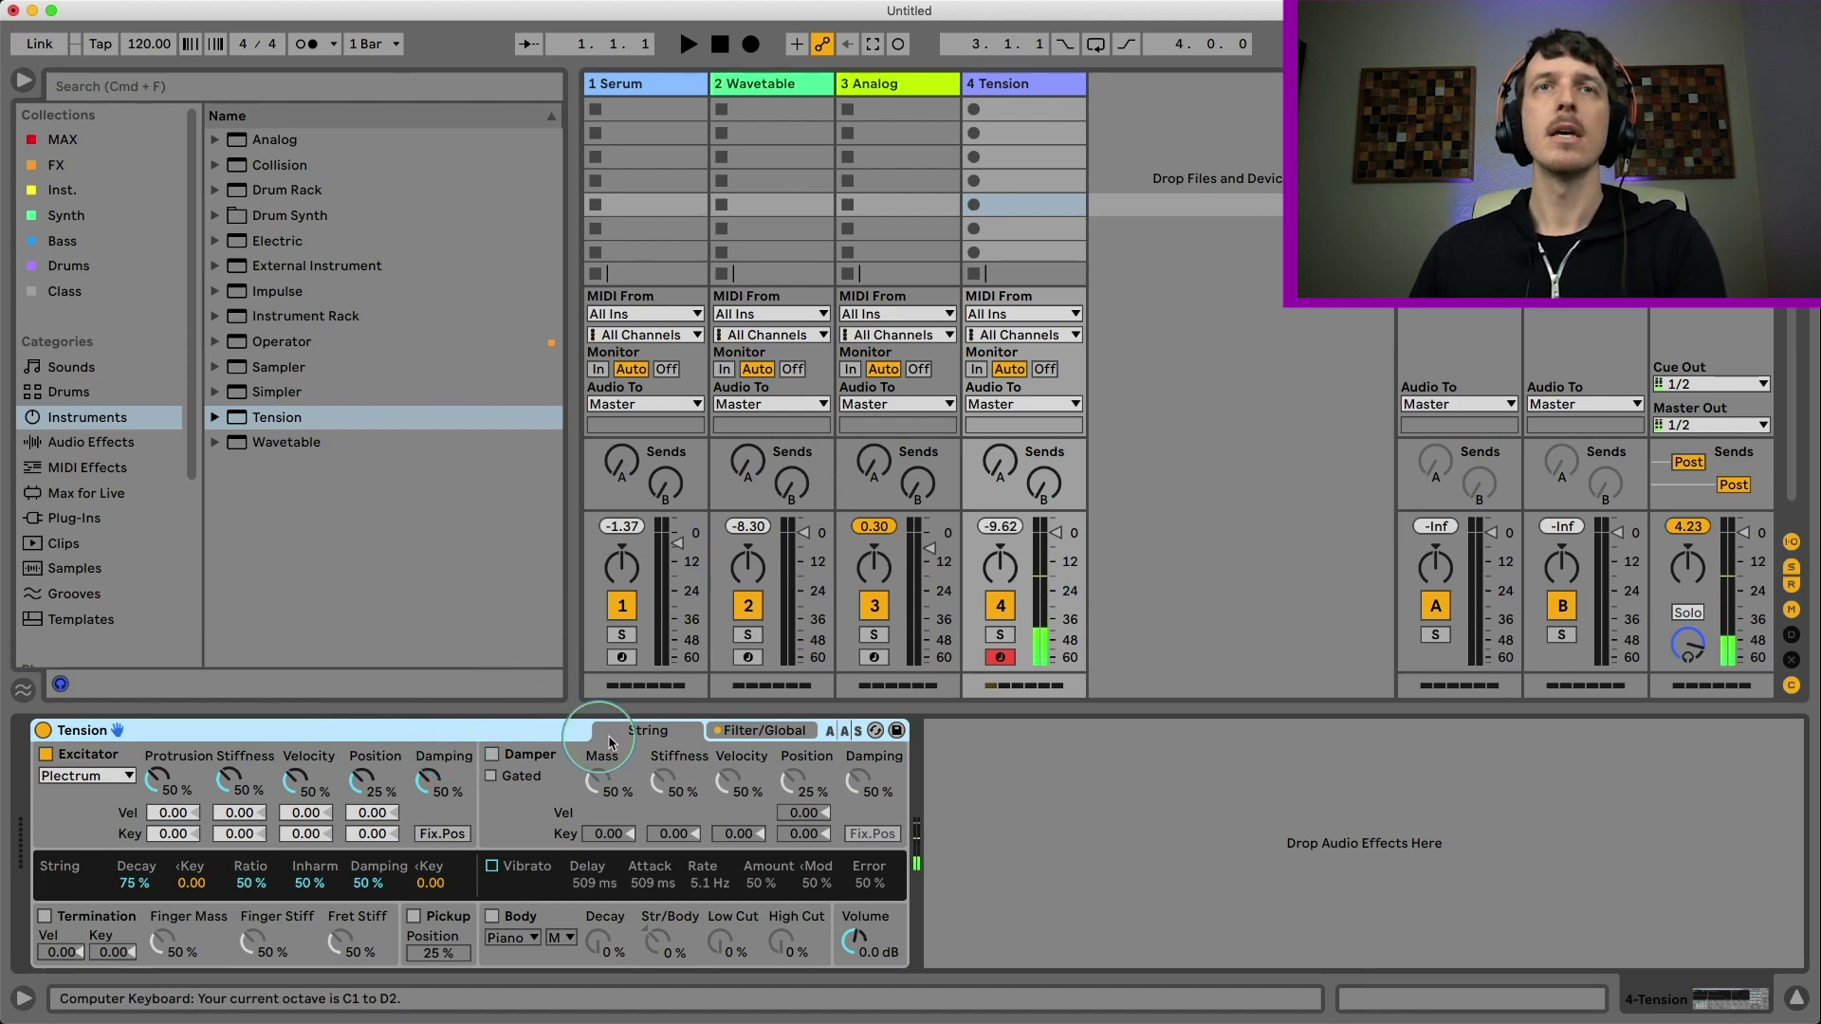
Step: On Tension's Filter/Global page, set the filter to Formant 6dB/oct and lower frequency toward 1.3 kHz
{"action": "left_click", "coordinate": [749, 730]}
{"action": "left_click", "coordinate": [180, 751]}
{"action": "left_click", "coordinate": [155, 755]}
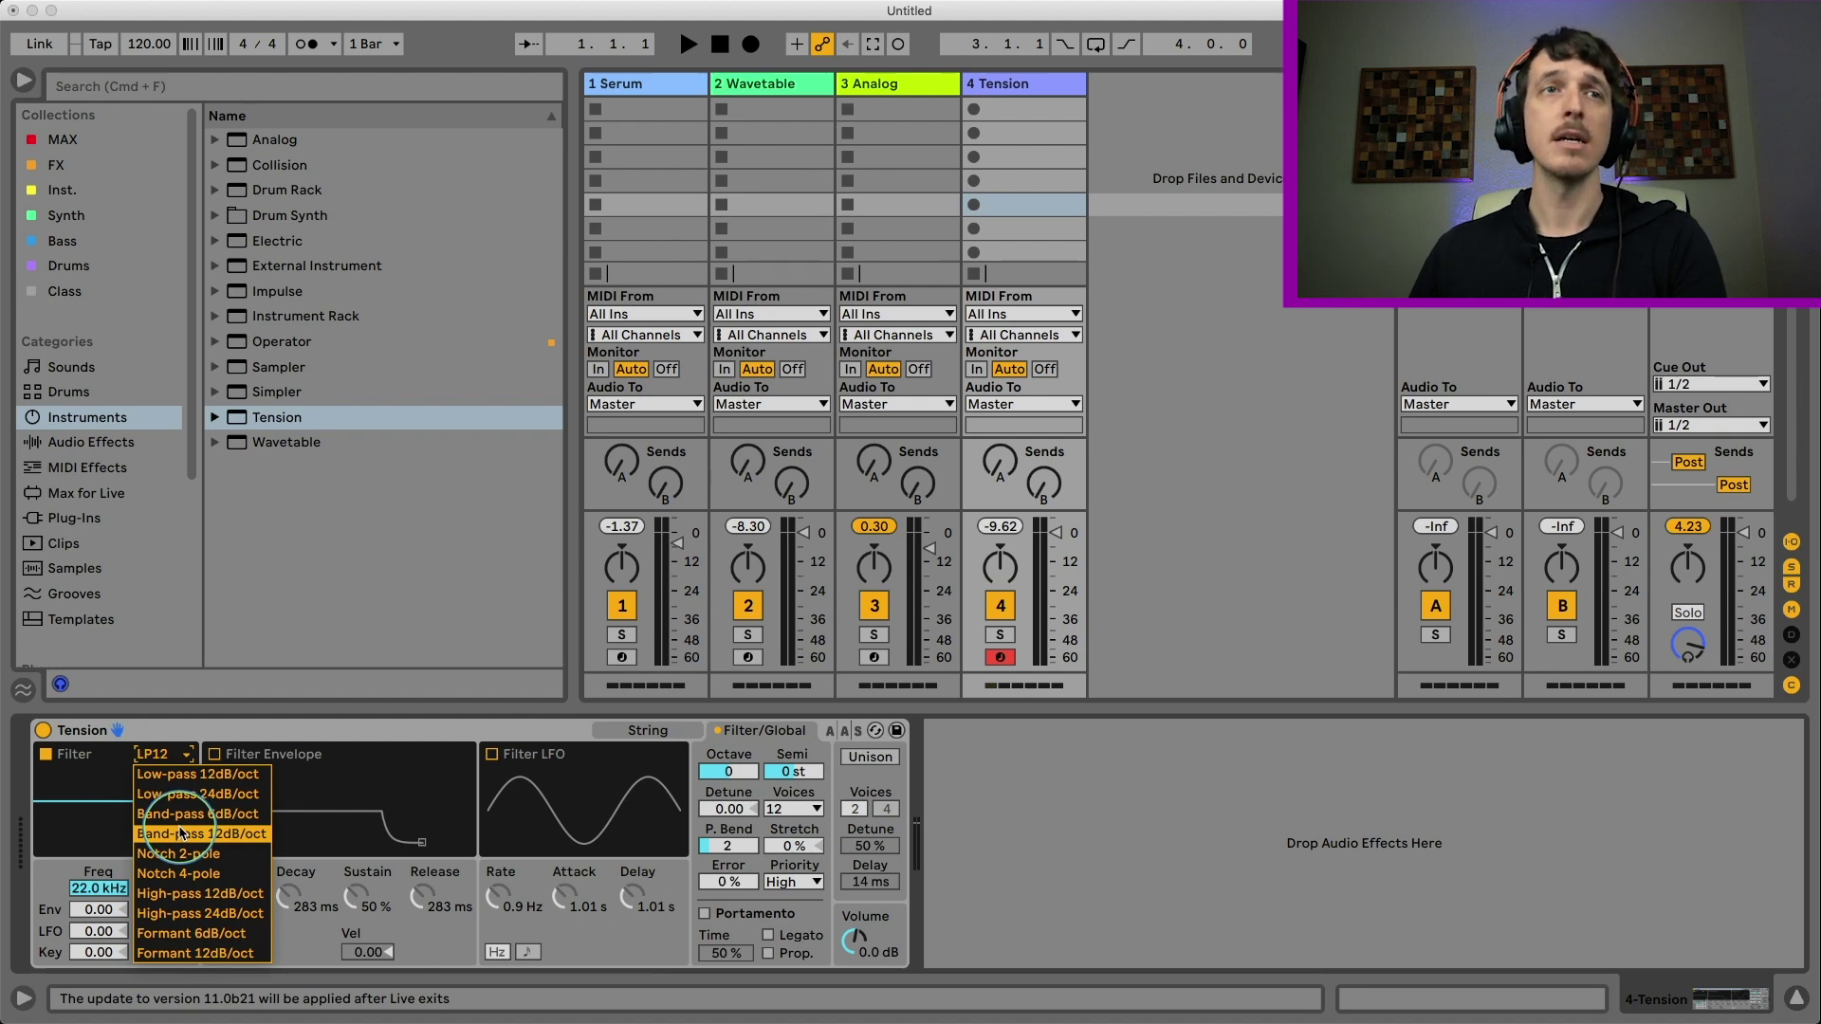
{"action": "left_click", "coordinate": [171, 933]}
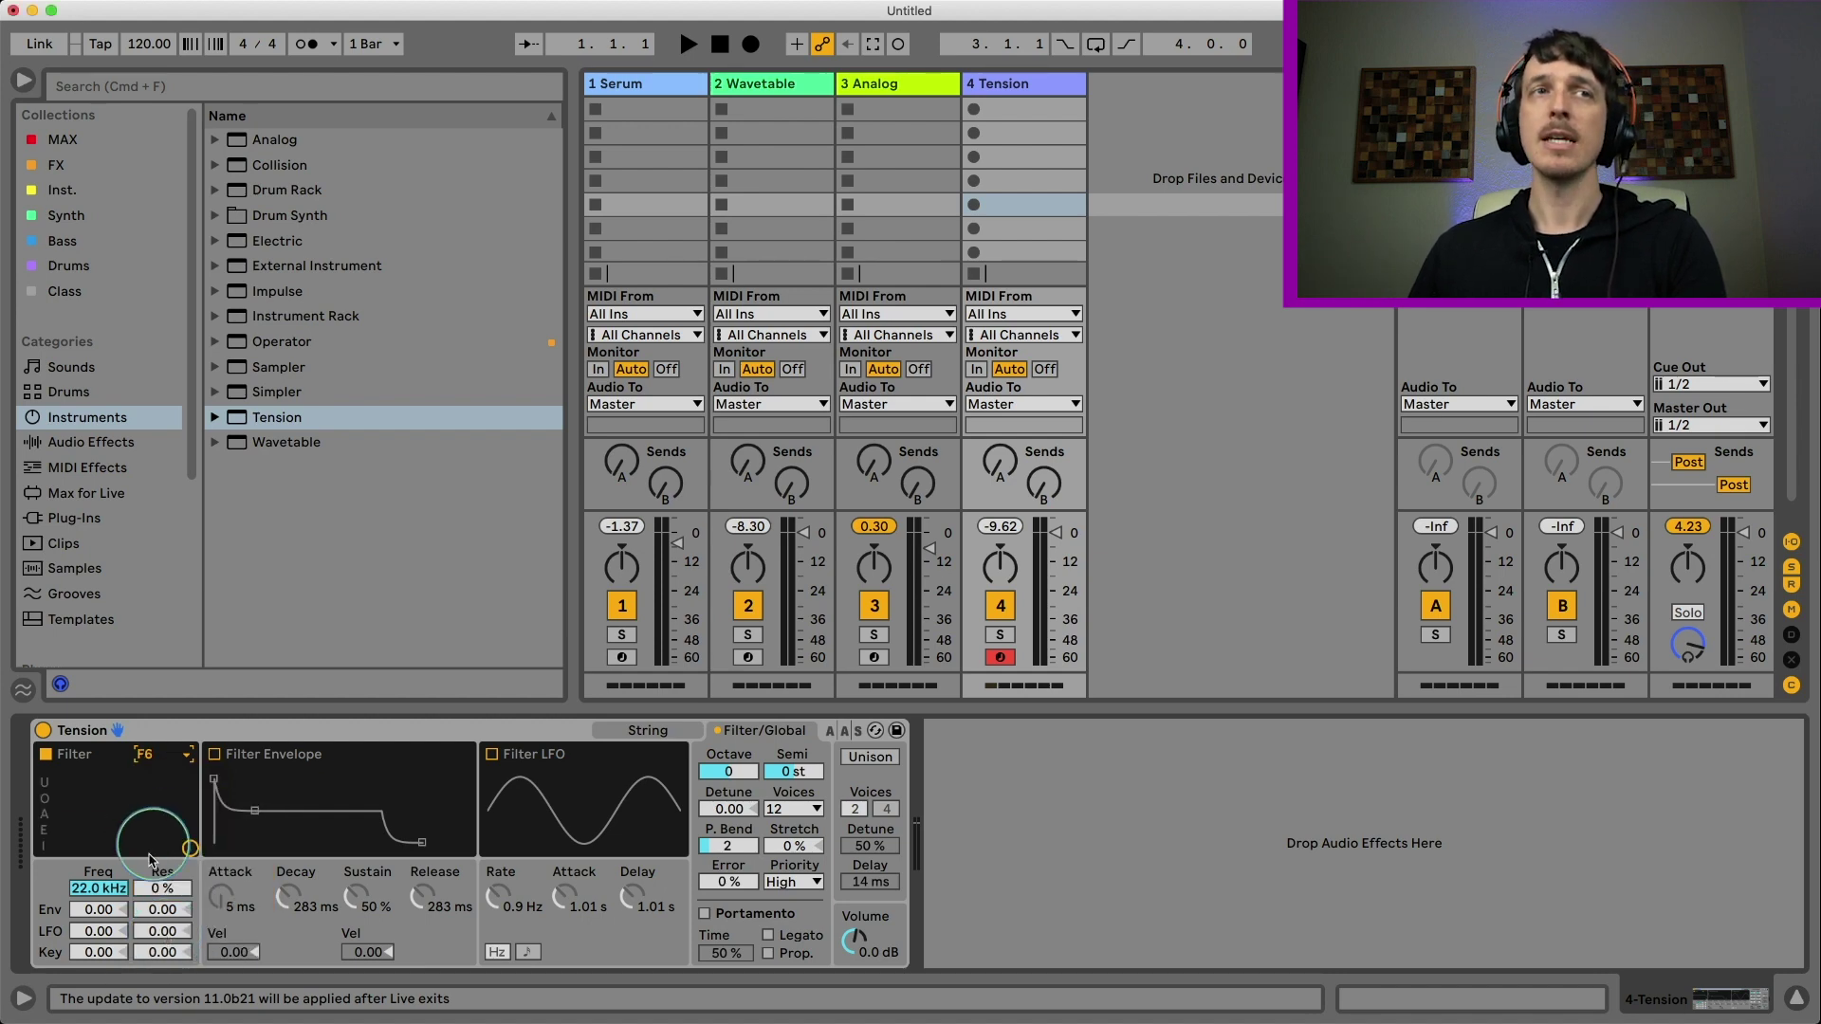
{"action": "left_click_drag", "start_coordinate": [110, 891], "coordinate": [128, 809]}
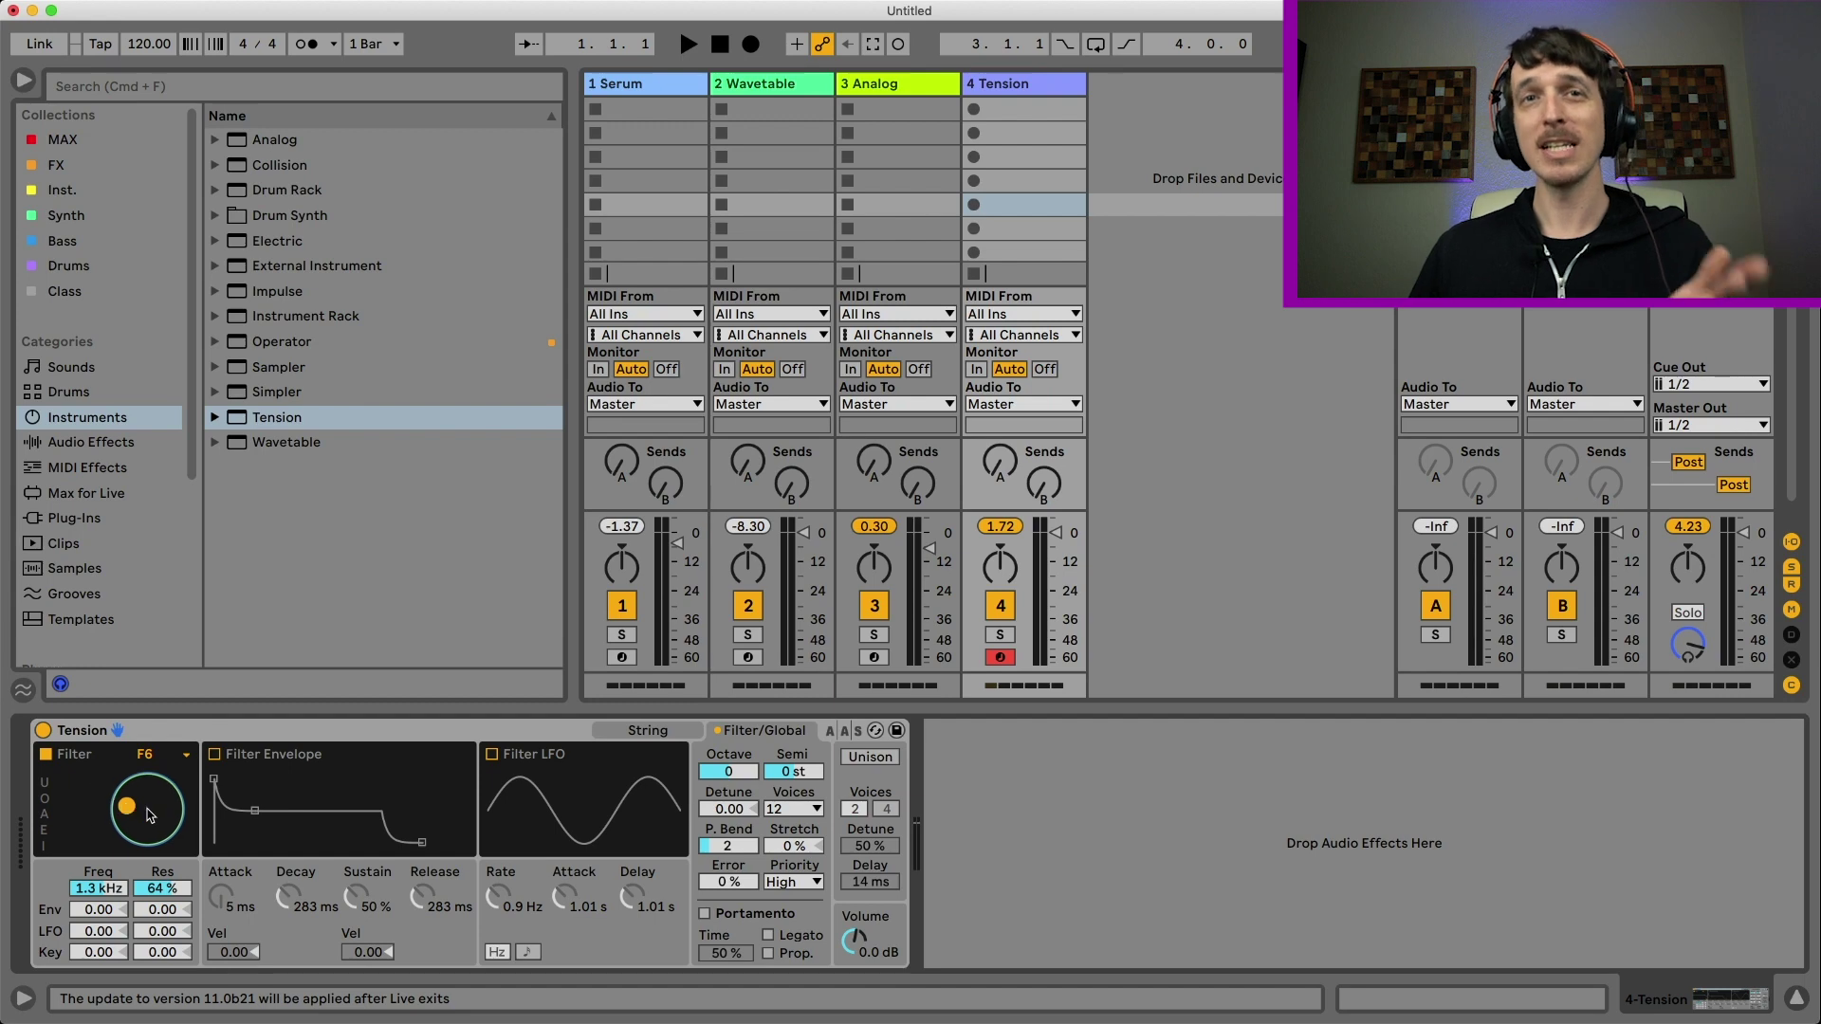
{"action": "left_click", "coordinate": [668, 731]}
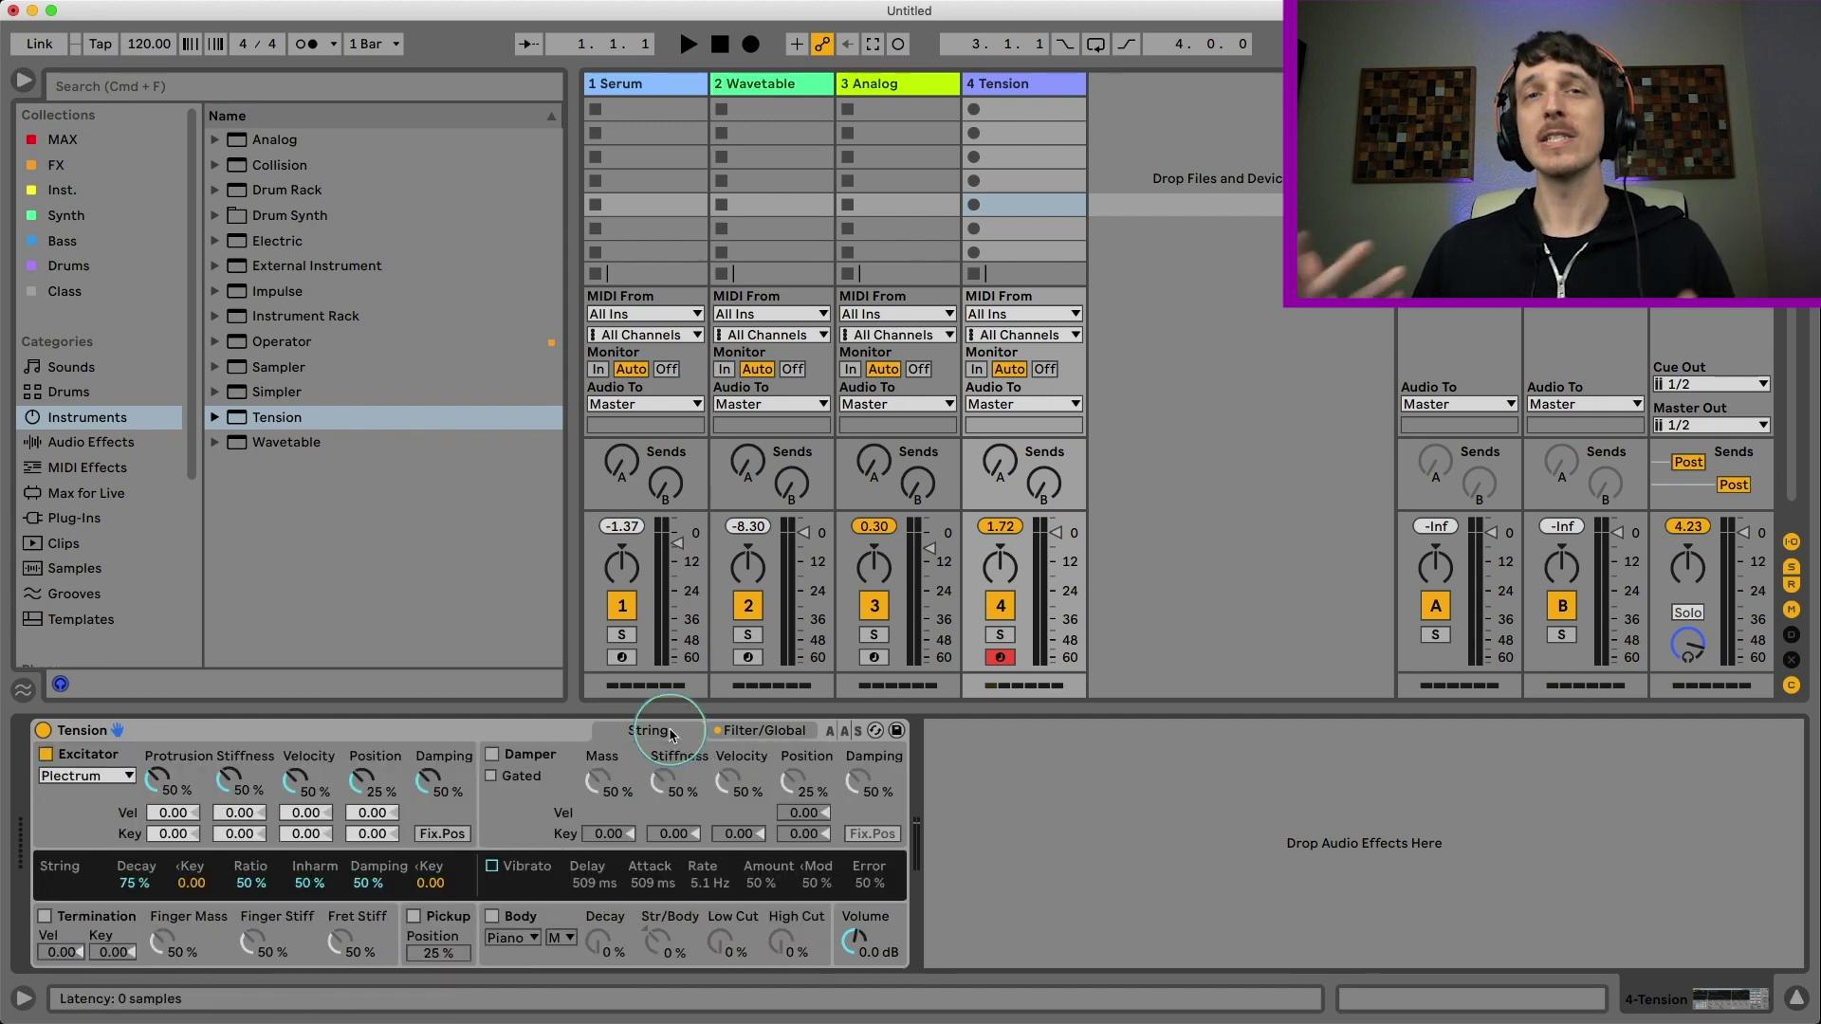